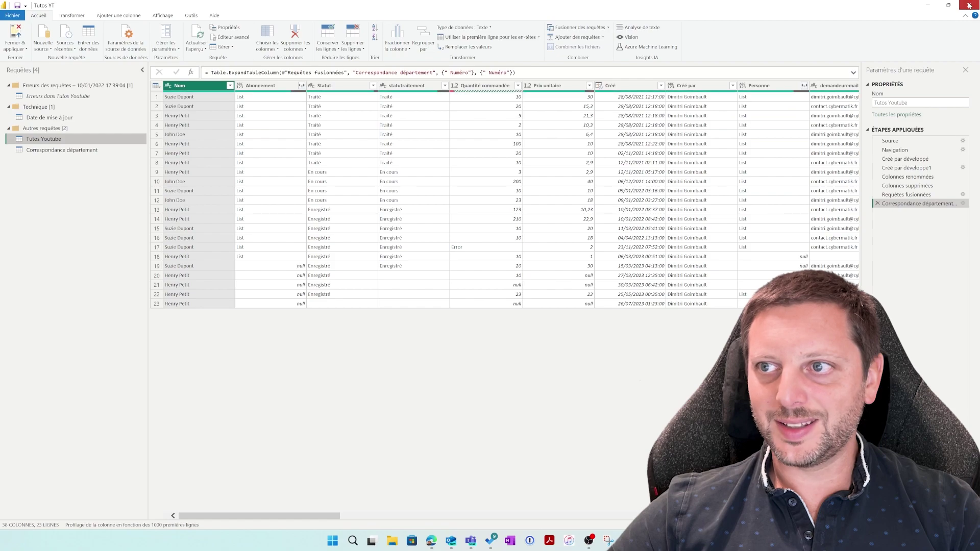
- Close the query editor and examine the data of the Tutos Youtube table
{"action": "left_click", "coordinate": [969, 6]}
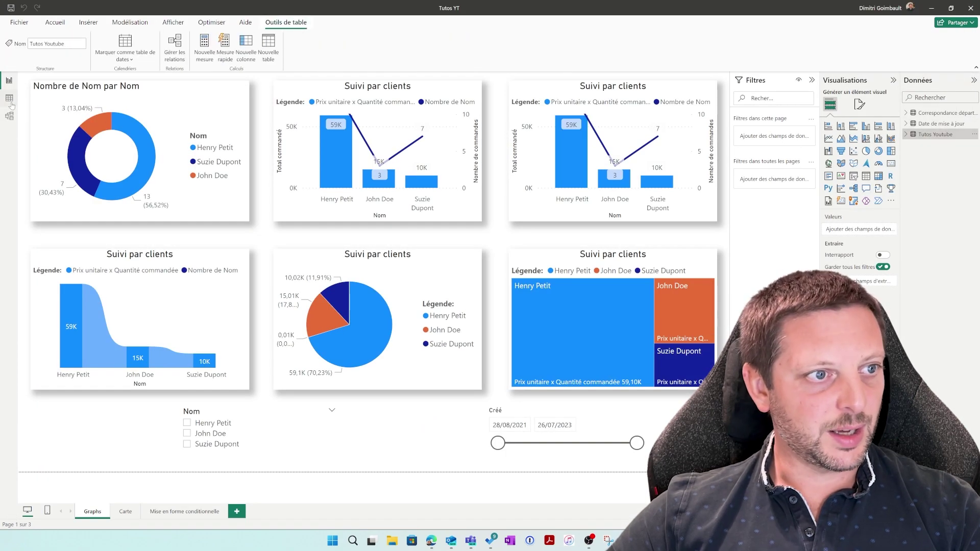
{"action": "left_click", "coordinate": [9, 99]}
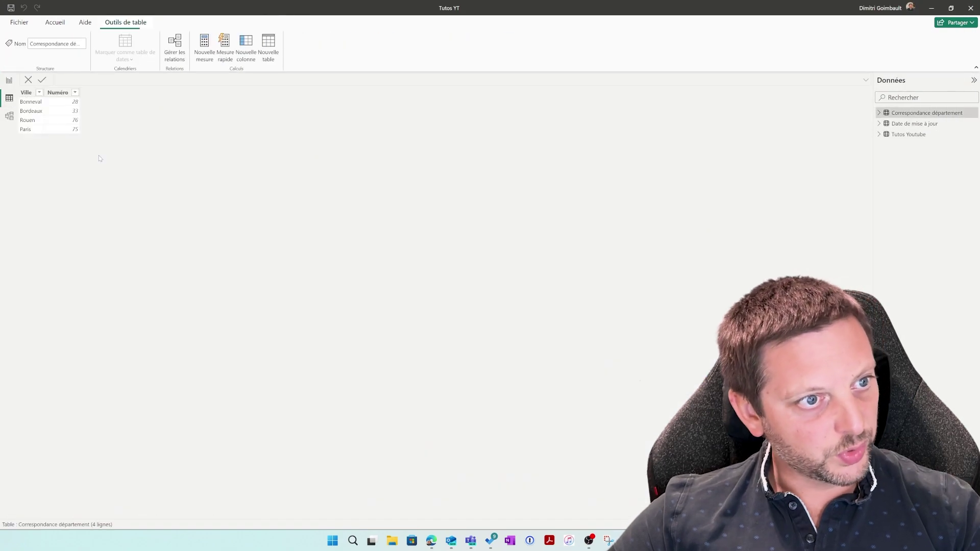
{"action": "left_click", "coordinate": [915, 125]}
{"action": "left_click", "coordinate": [909, 135]}
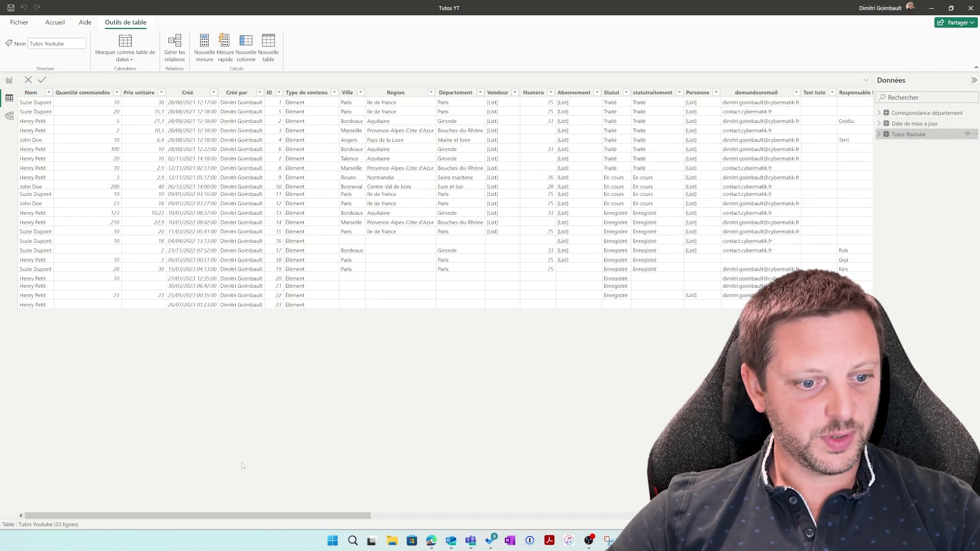
{"action": "left_click_drag", "start_coordinate": [314, 516], "coordinate": [197, 512]}
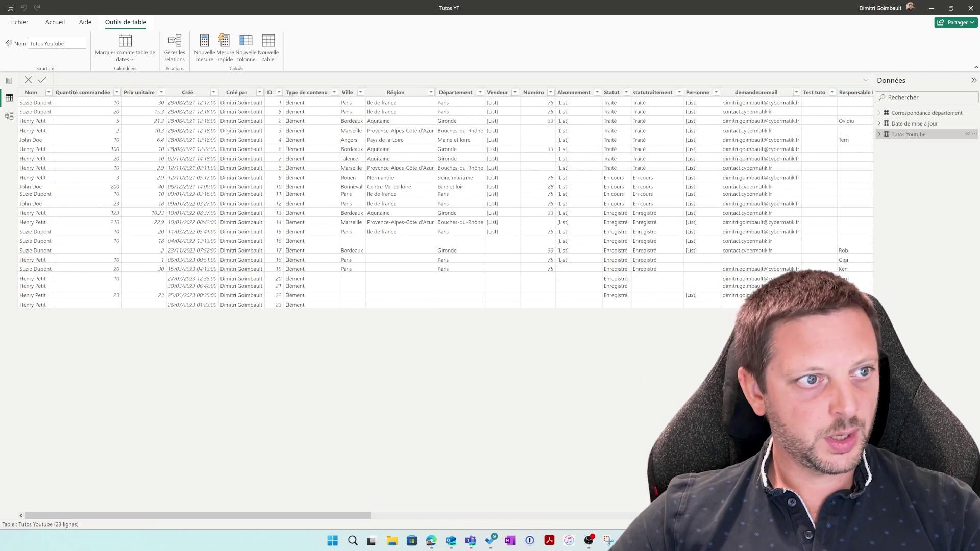
- Test the Nom slicer in the report view by filtering the charts on each customer and clearing the selection
{"action": "left_click", "coordinate": [9, 80]}
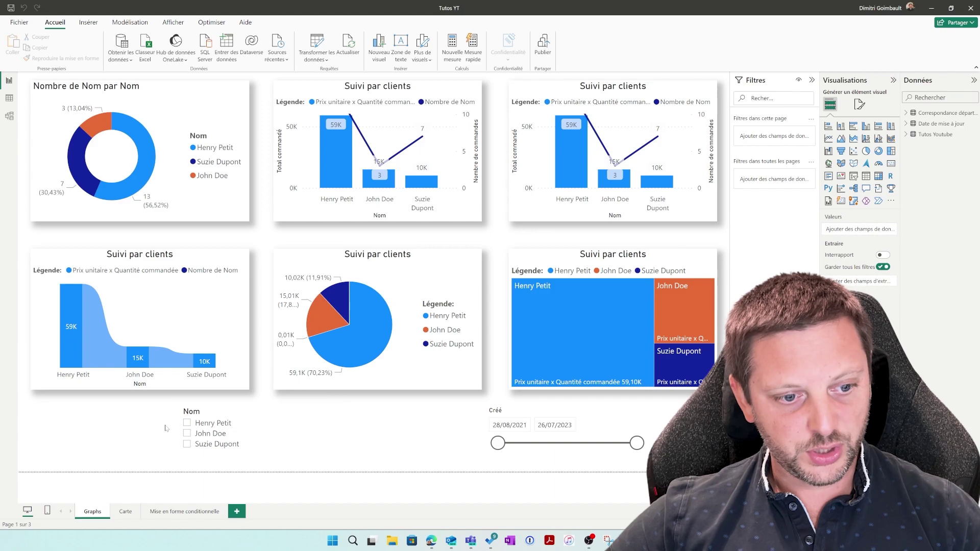
{"action": "left_click", "coordinate": [187, 423]}
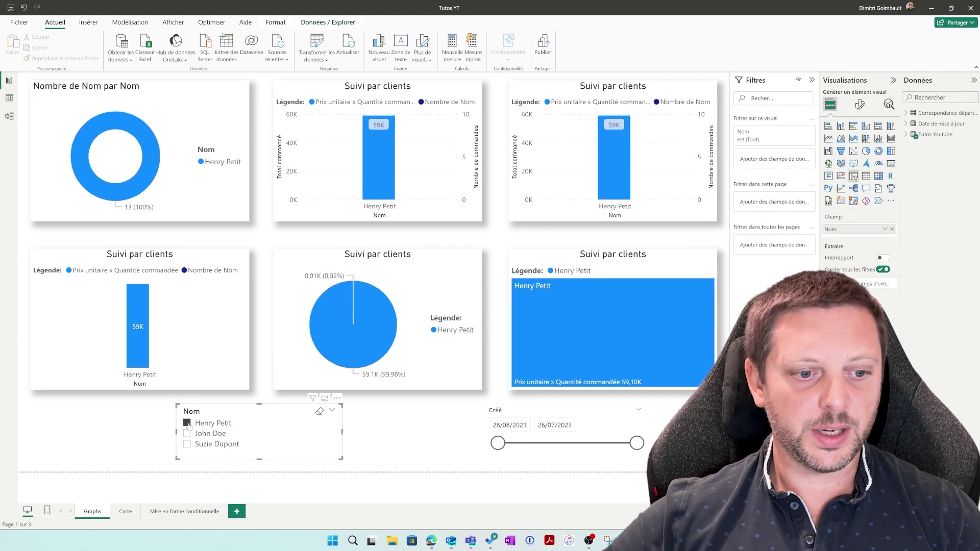
{"action": "left_click", "coordinate": [187, 433]}
{"action": "left_click", "coordinate": [187, 445]}
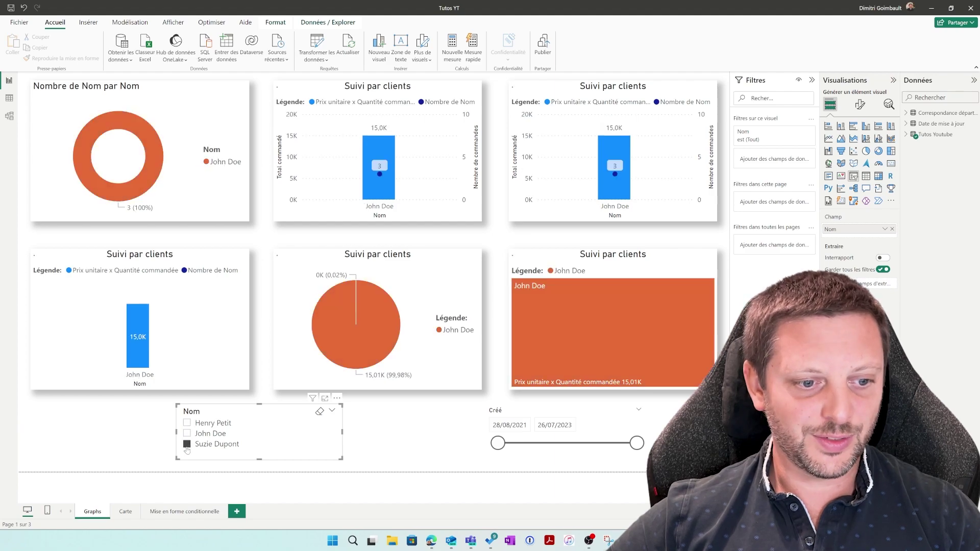
{"action": "left_click", "coordinate": [187, 423]}
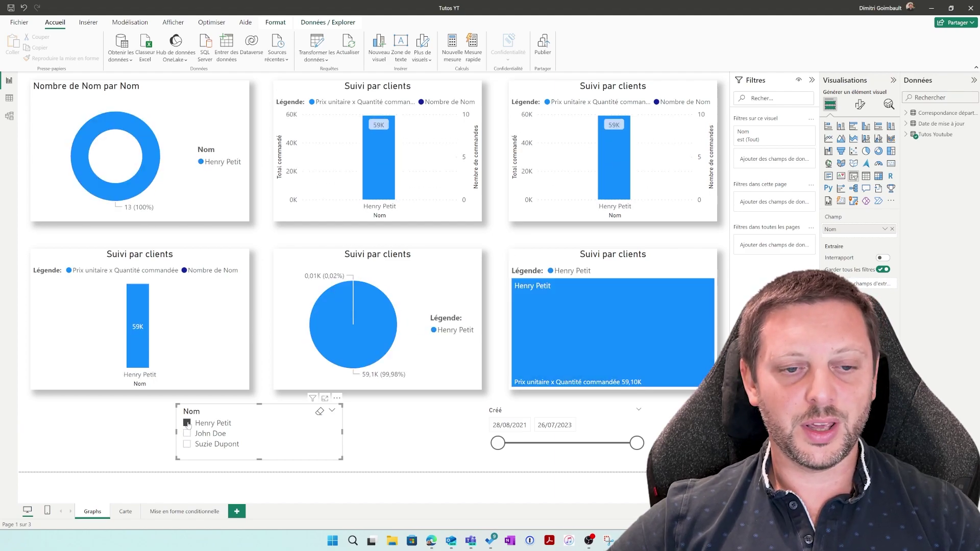
{"action": "left_click", "coordinate": [187, 423]}
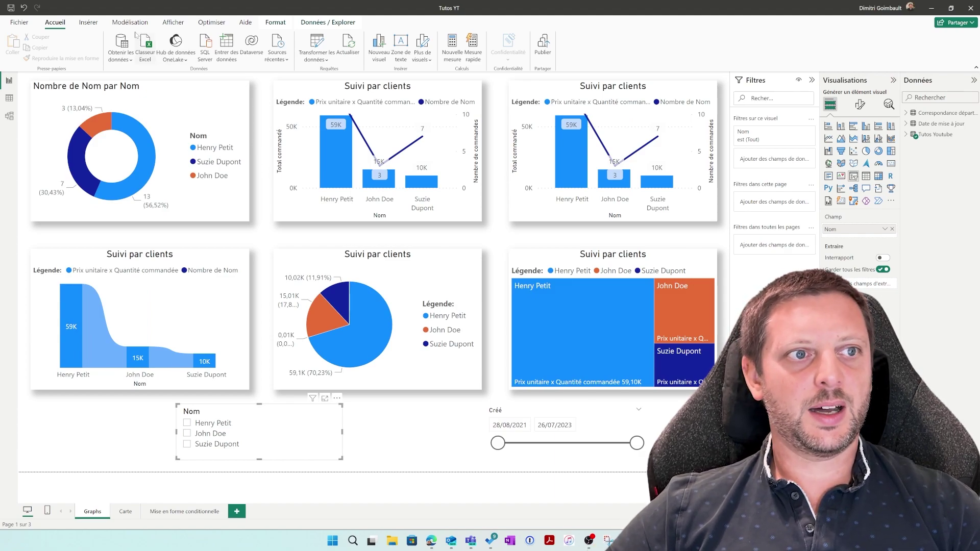
- Create a security role in the role manager and name it with the first listed customer's first name
{"action": "left_click", "coordinate": [85, 22]}
{"action": "left_click", "coordinate": [130, 21]}
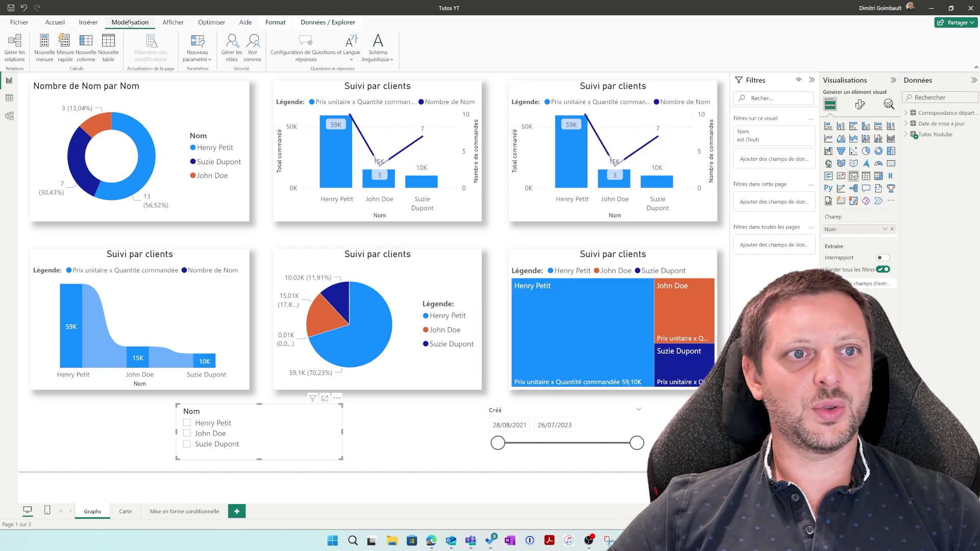
{"action": "left_click", "coordinate": [240, 47]}
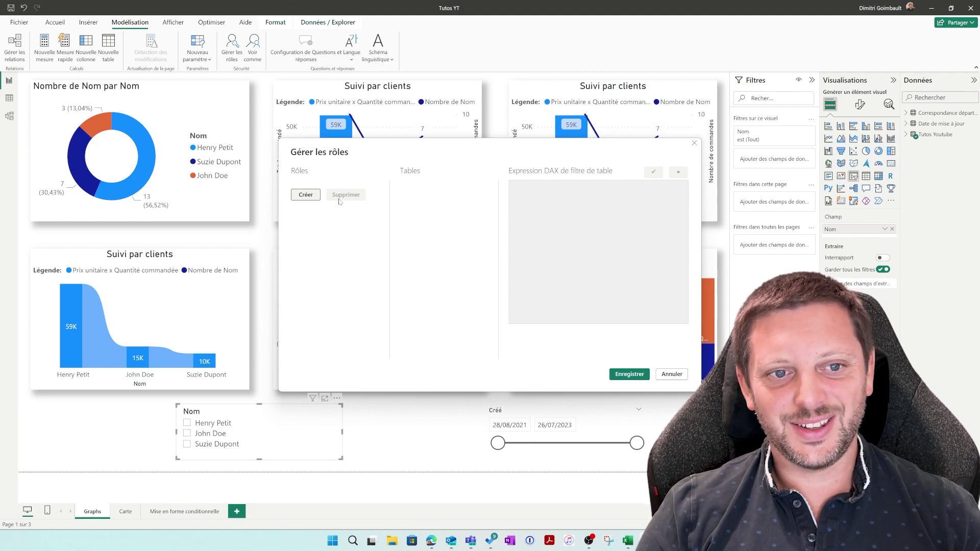
{"action": "left_click", "coordinate": [316, 198]}
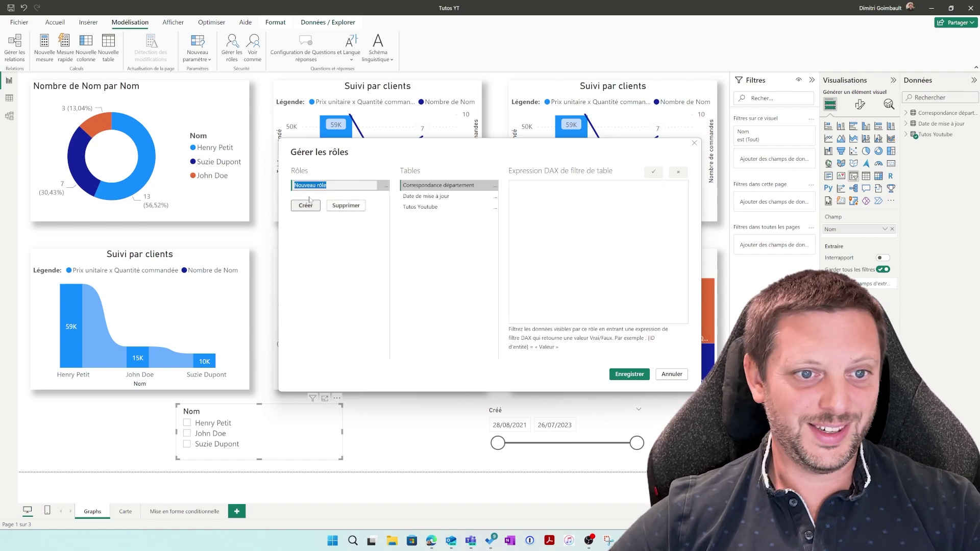
{"action": "type", "text": "Henry"}
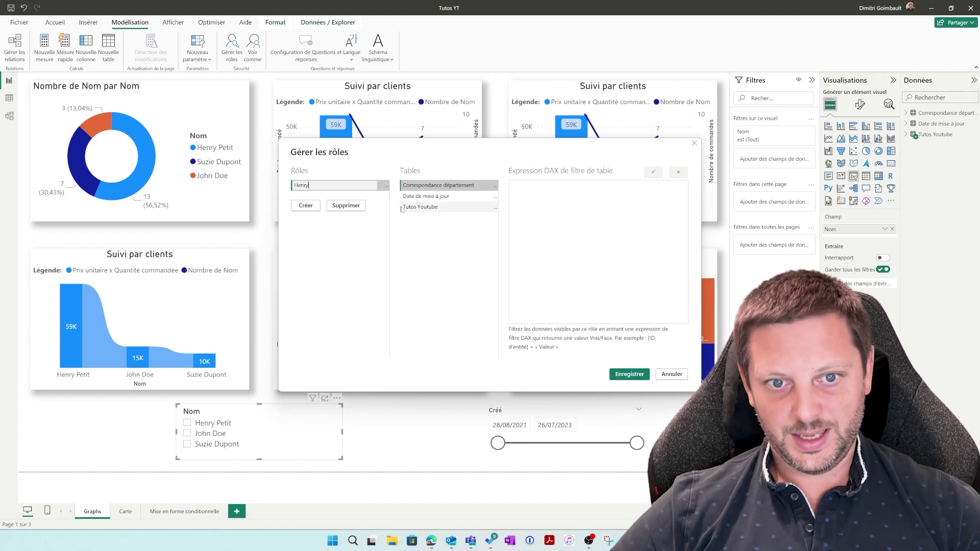
- Add a DAX filter on the [Nom] column of the Tutos Youtube table for the new role
{"action": "left_click", "coordinate": [427, 207]}
{"action": "left_click", "coordinate": [495, 207]}
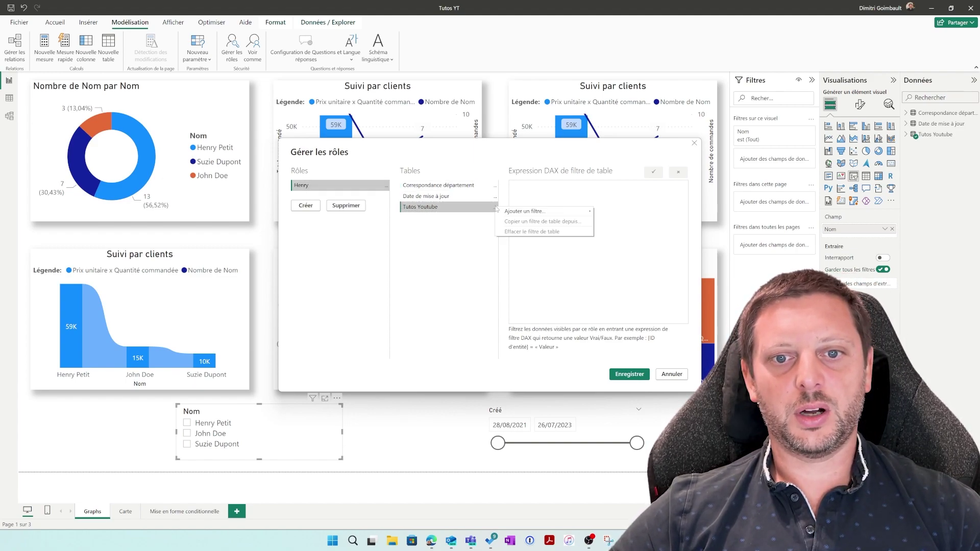
{"action": "mouse_move", "coordinate": [544, 216]}
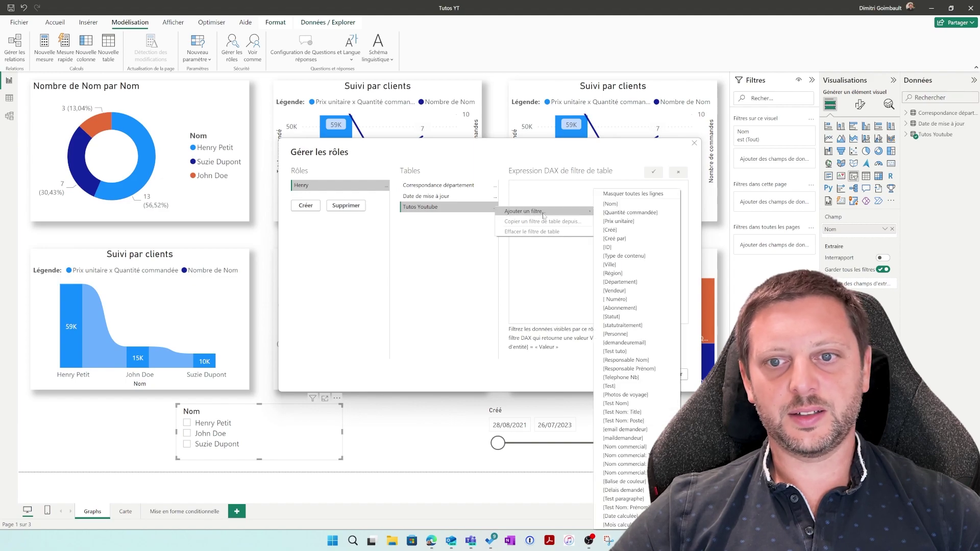
{"action": "left_click", "coordinate": [459, 226]}
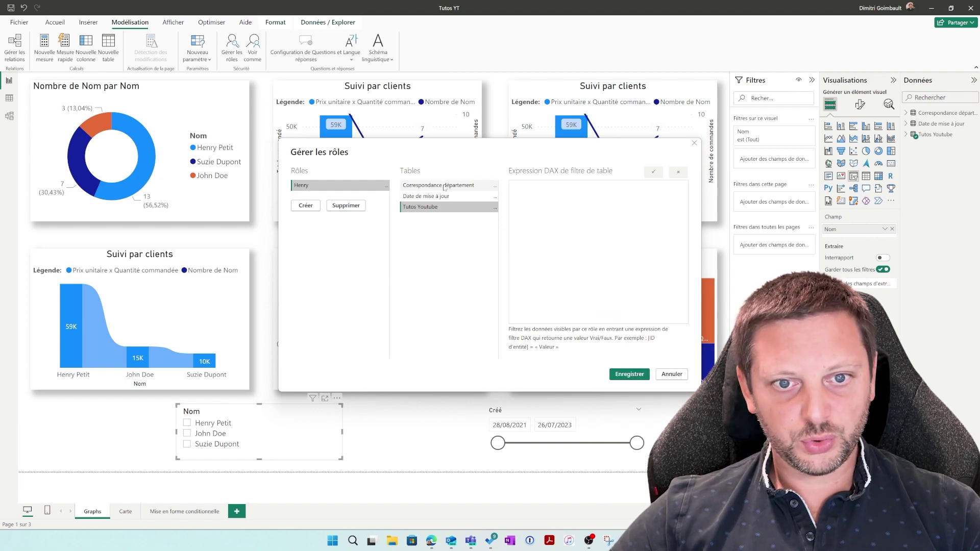
{"action": "left_click", "coordinate": [495, 207]}
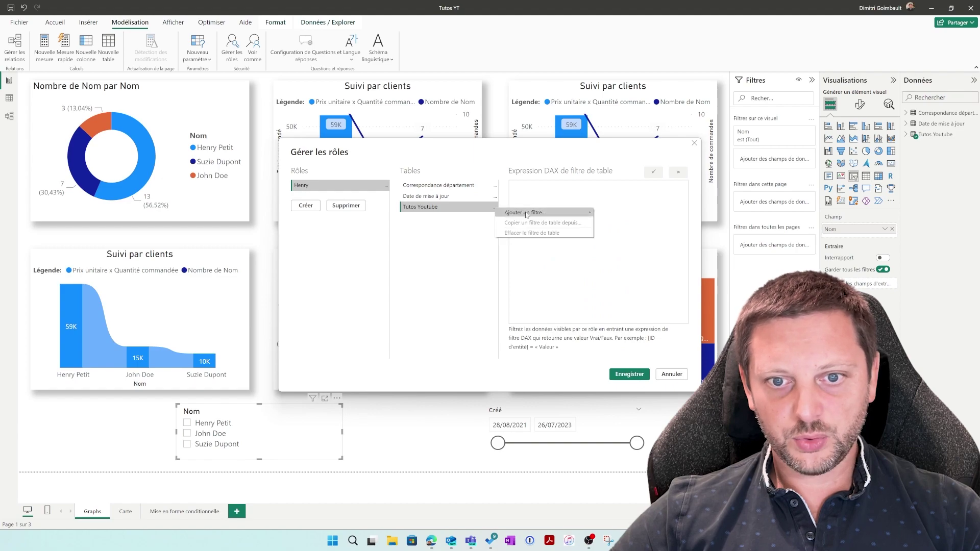
{"action": "mouse_move", "coordinate": [528, 213]}
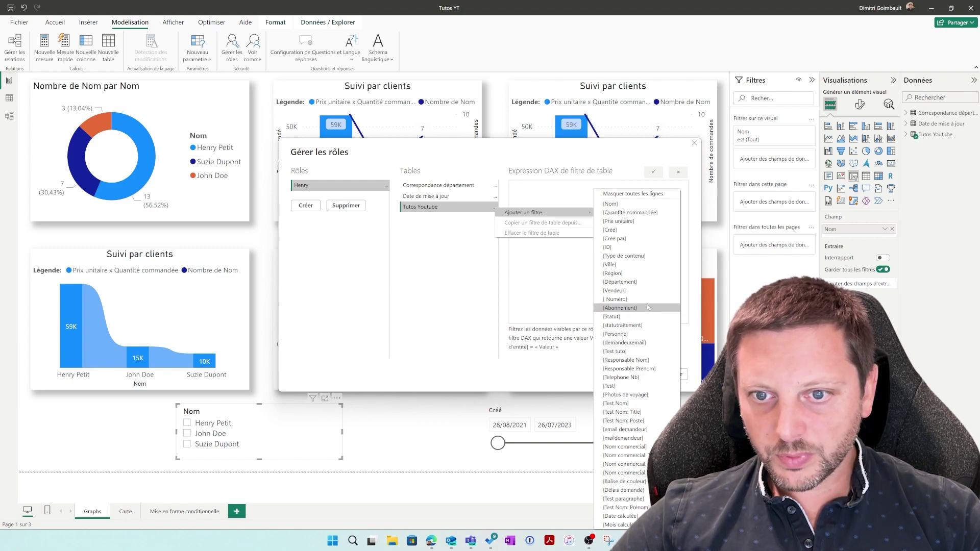
{"action": "left_click", "coordinate": [641, 204]}
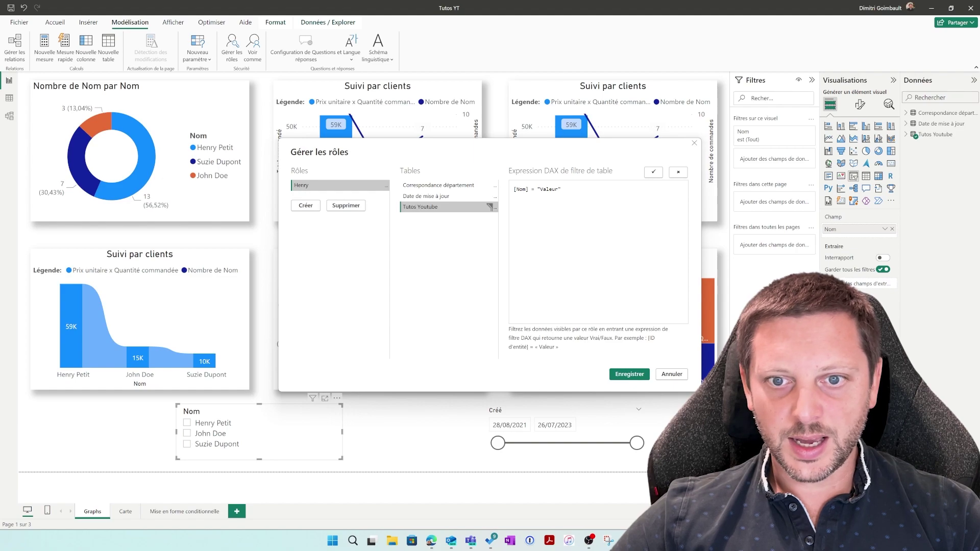
- Set the [Nom] filter value to the first listed customer's full name, validate the expression and save the role
{"action": "key", "text": "shift+Left"}
{"action": "key", "text": "shift+Left"}
{"action": "key", "text": "shift+Left"}
{"action": "key", "text": "shift+Left"}
{"action": "key", "text": "shift+Left"}
{"action": "key", "text": "shift+Left"}
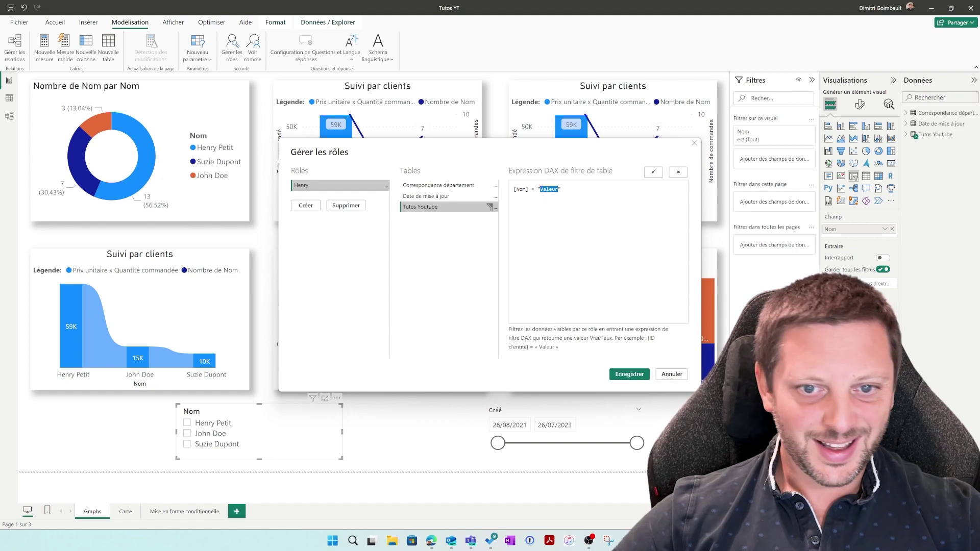
{"action": "type", "text": "Henry"}
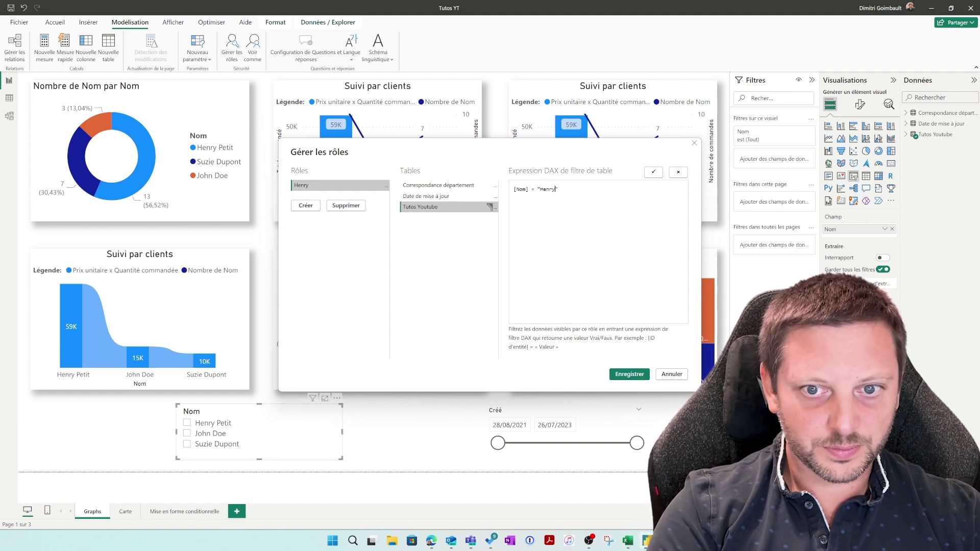
{"action": "type", "text": " Petit"}
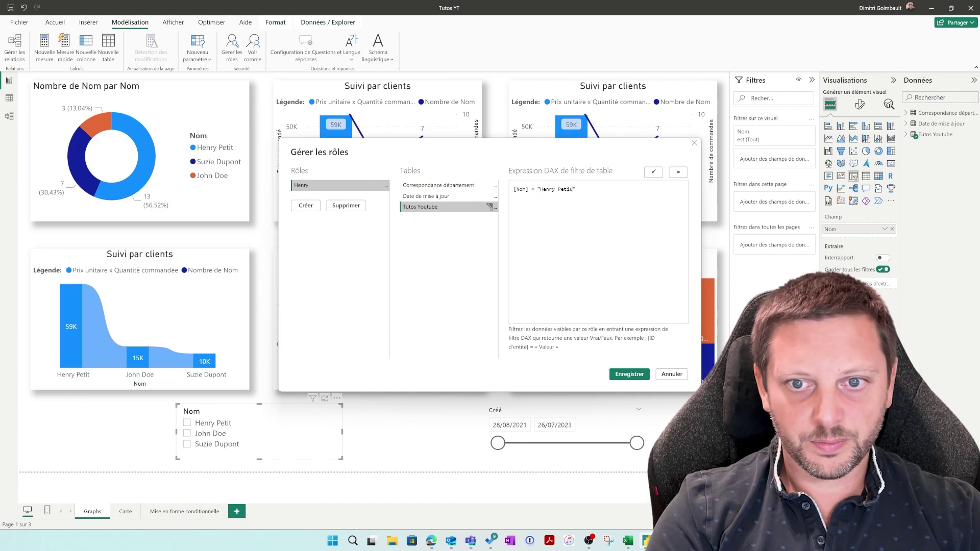
{"action": "left_click", "coordinate": [653, 172]}
{"action": "left_click", "coordinate": [637, 375]}
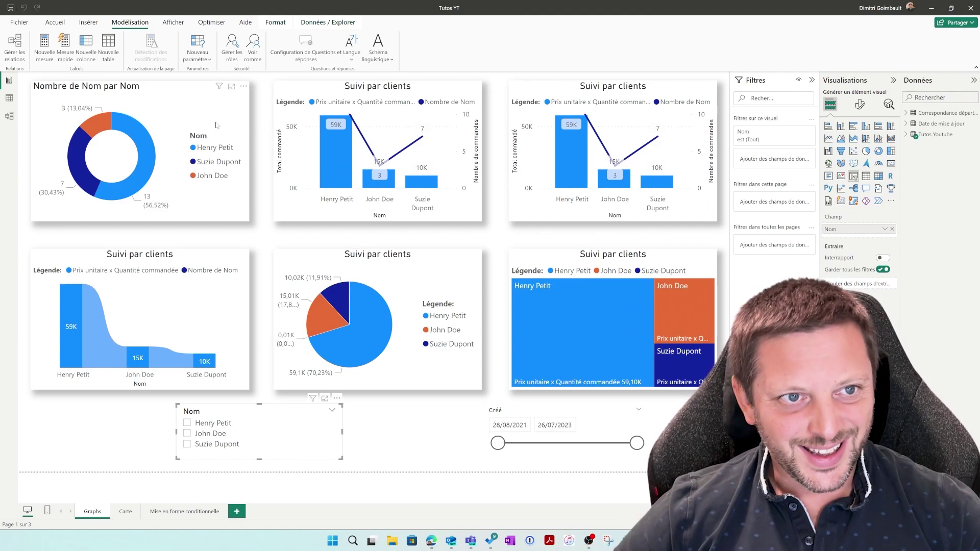
- Preview the report as the newly created customer role
{"action": "left_click", "coordinate": [254, 48]}
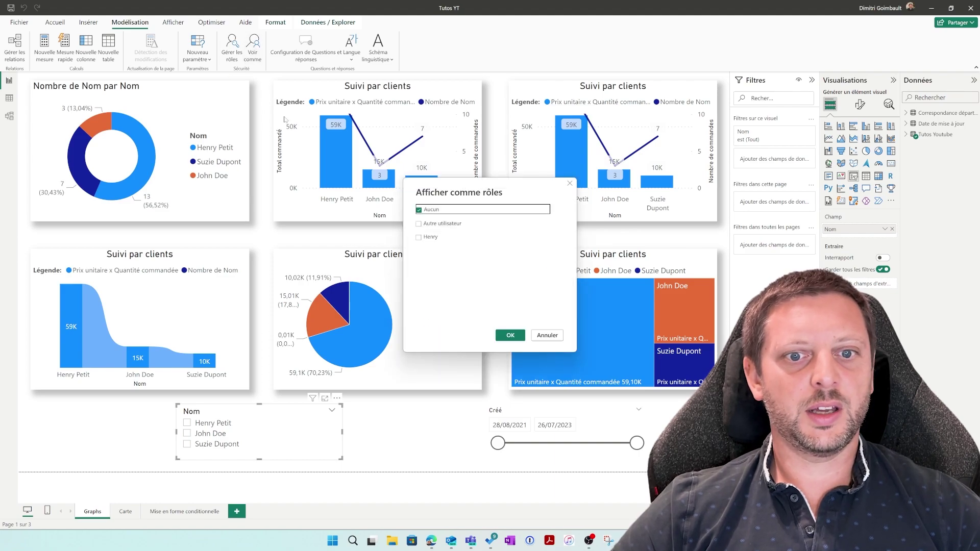
{"action": "left_click", "coordinate": [420, 237]}
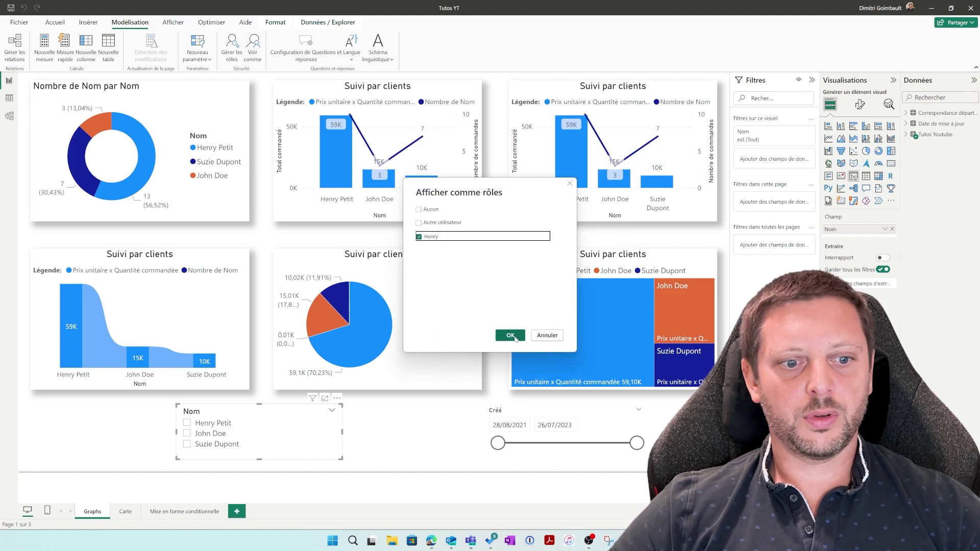
{"action": "left_click", "coordinate": [513, 336]}
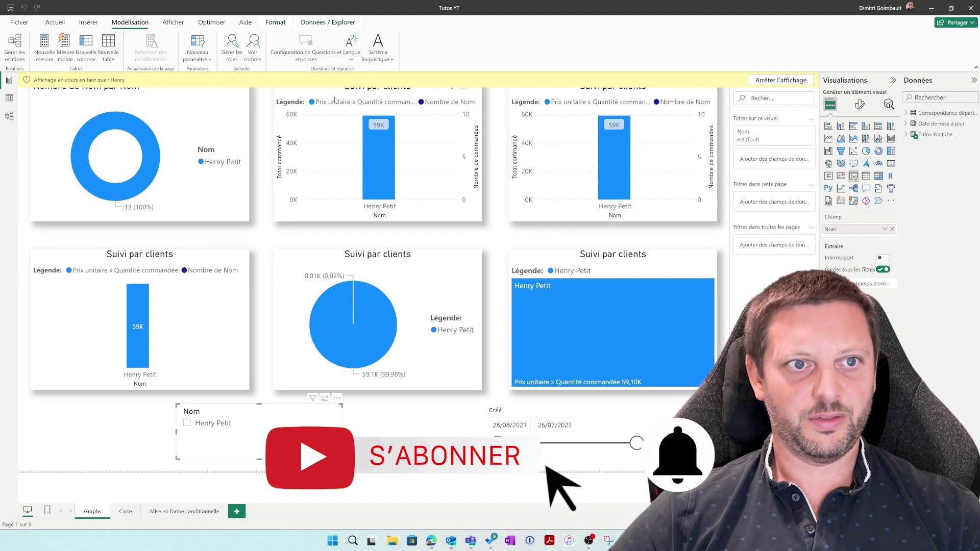
- Switch the report preview back to Aucun so that no role applies
{"action": "left_click", "coordinate": [253, 45]}
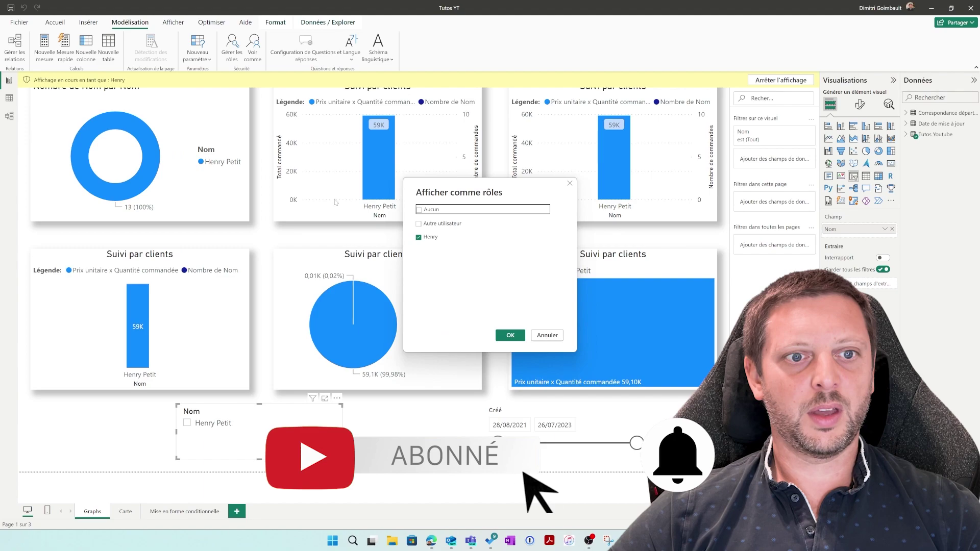
{"action": "left_click", "coordinate": [419, 224]}
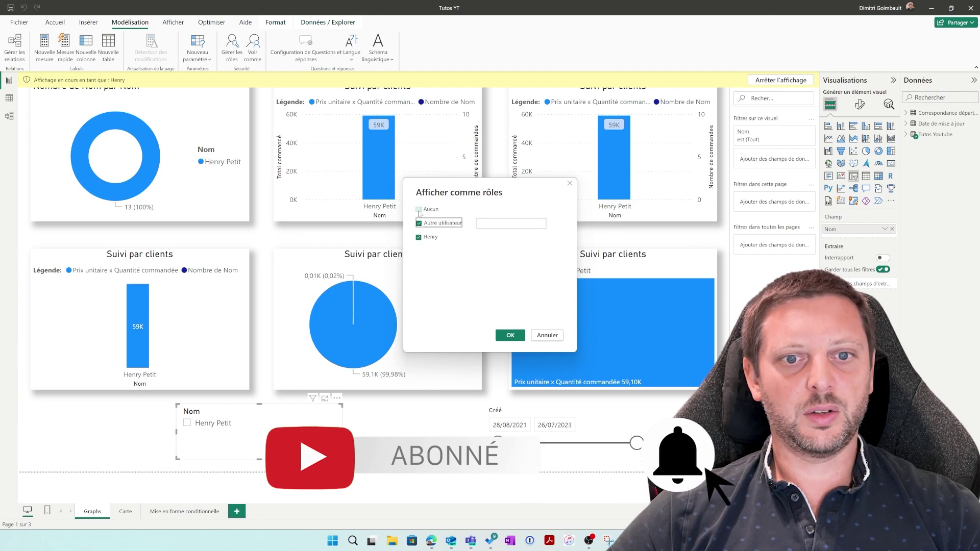
{"action": "left_click", "coordinate": [511, 336]}
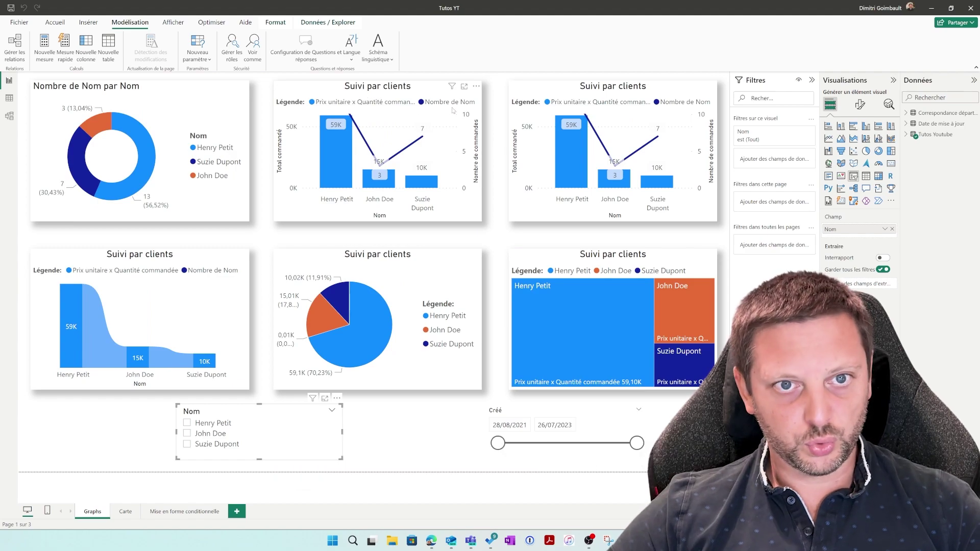
- Create a second security role named with the second listed customer's first name
{"action": "left_click", "coordinate": [233, 50]}
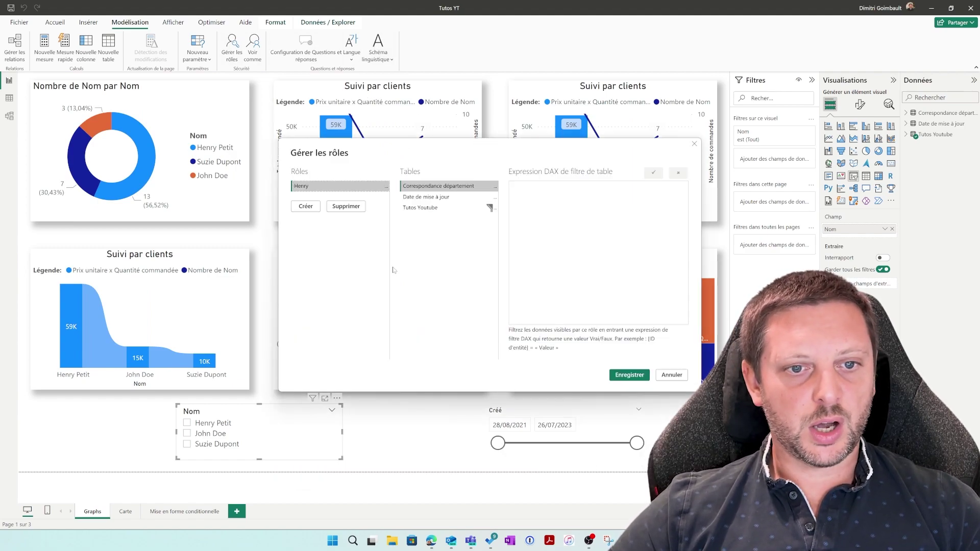
{"action": "left_click", "coordinate": [307, 207]}
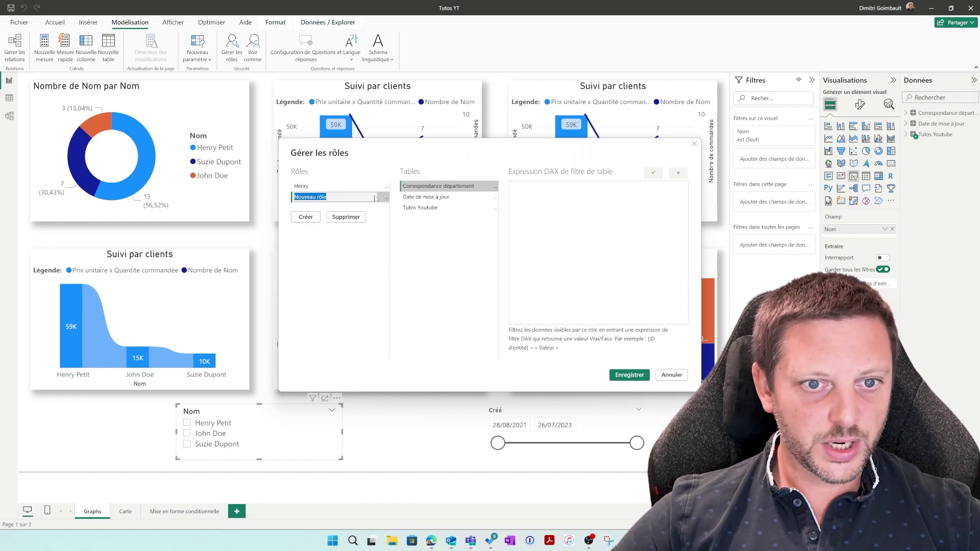
{"action": "type", "text": "J"}
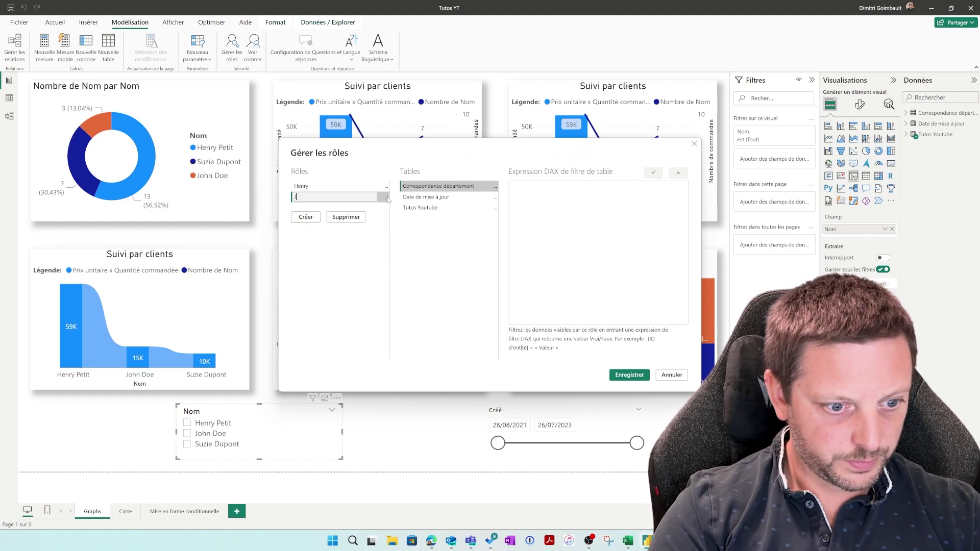
{"action": "type", "text": "ohn"}
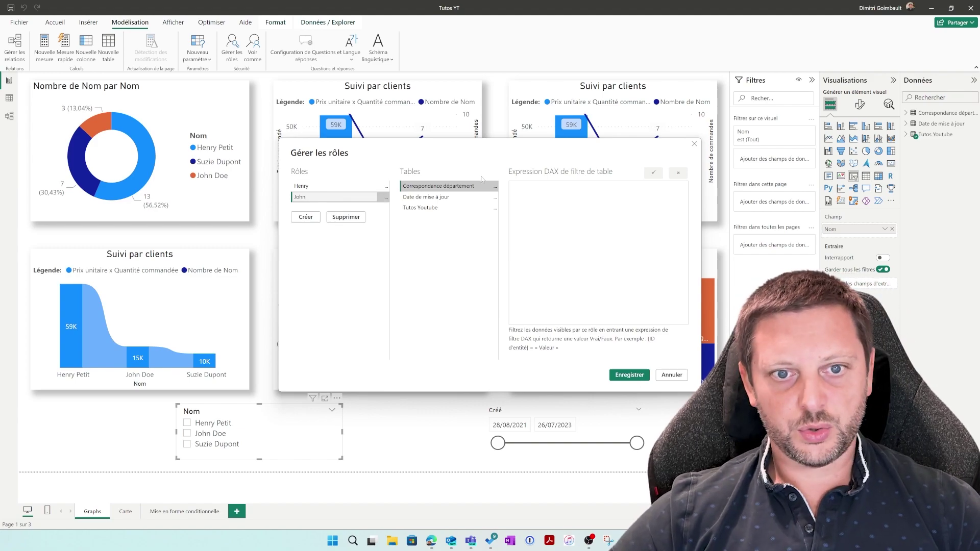
- Add a DAX filter on the [Nom] column of the Tutos Youtube table for the second role
{"action": "left_click", "coordinate": [420, 207]}
{"action": "left_click", "coordinate": [495, 208]}
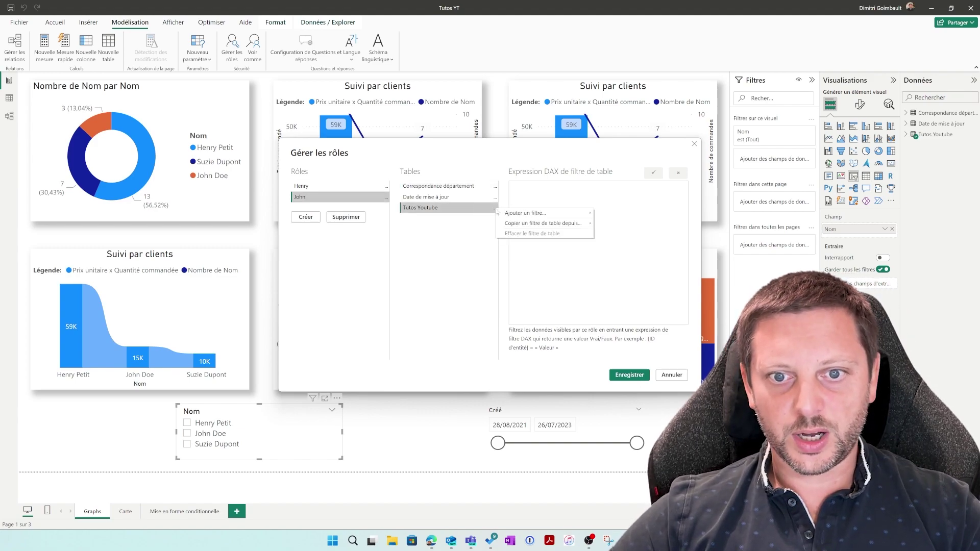
{"action": "mouse_move", "coordinate": [526, 212]}
{"action": "left_click", "coordinate": [645, 209]}
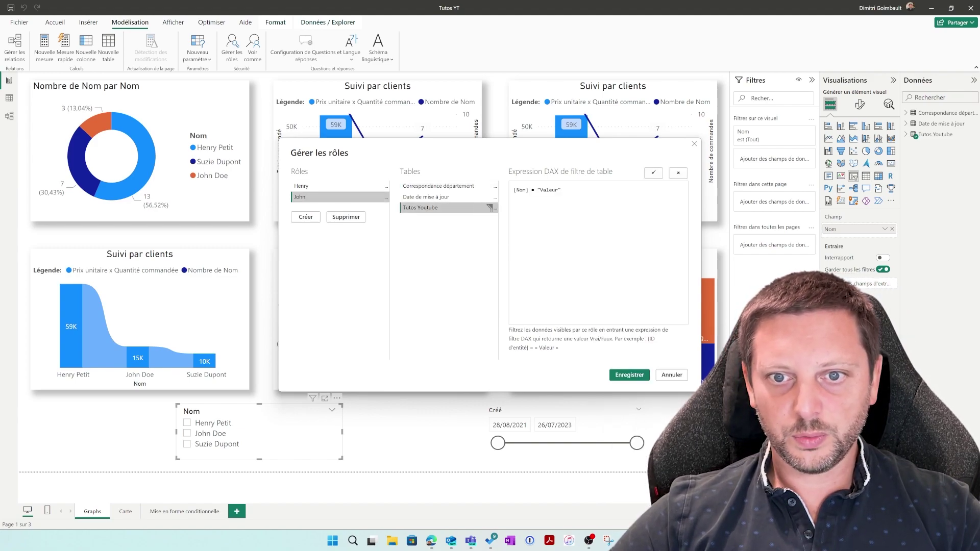
- Set the second role's [Nom] filter value to the second listed customer's full name, validate the expression and save the roles
{"action": "left_click_drag", "start_coordinate": [558, 190], "coordinate": [540, 189]}
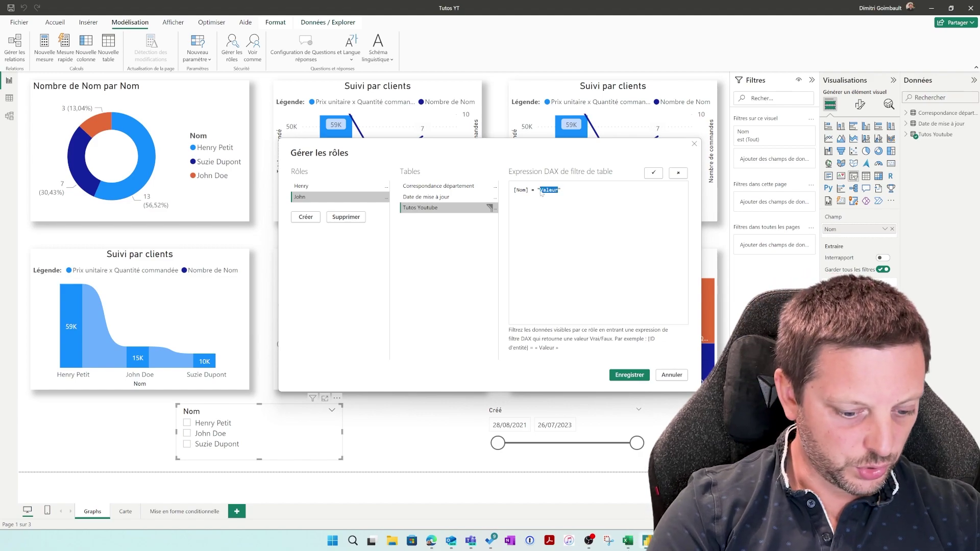
{"action": "type", "text": "John Doe"}
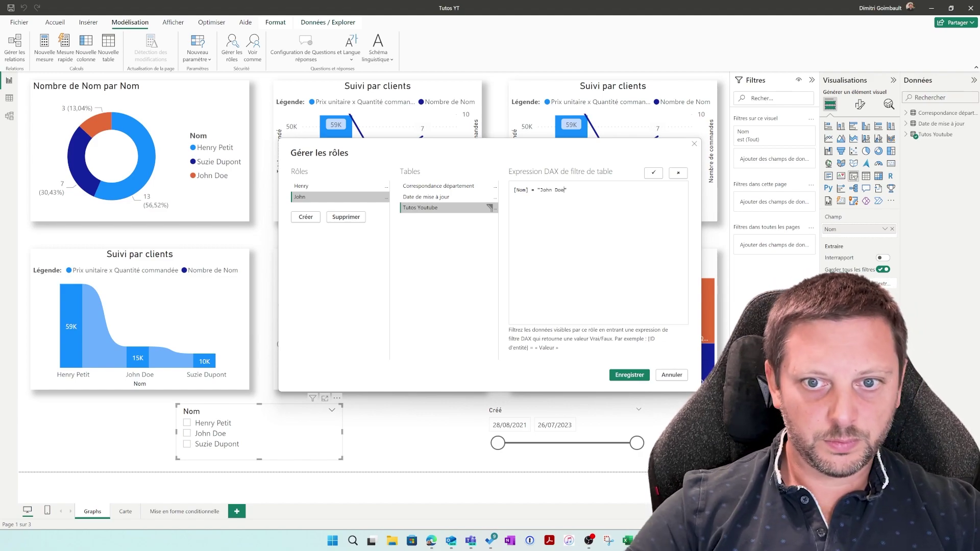
{"action": "left_click", "coordinate": [654, 173]}
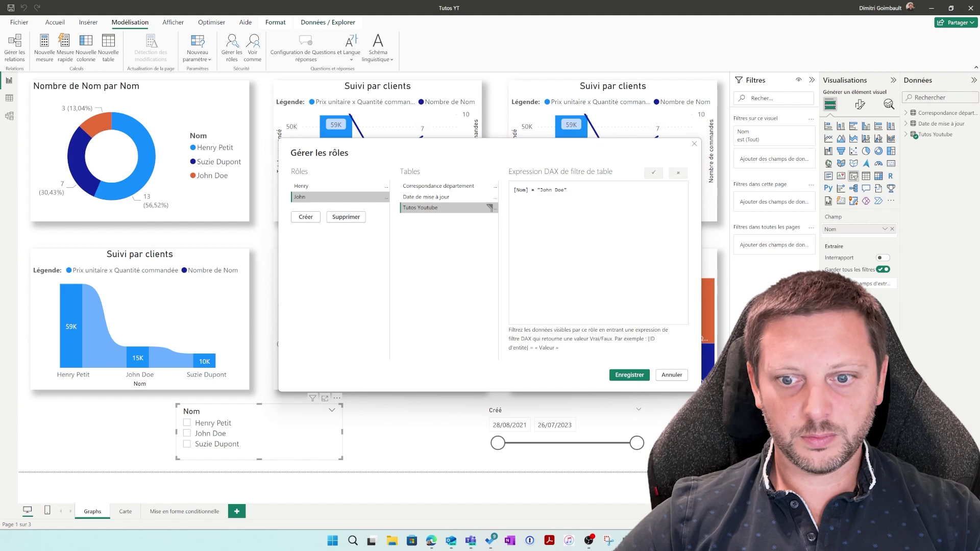
{"action": "left_click", "coordinate": [629, 376]}
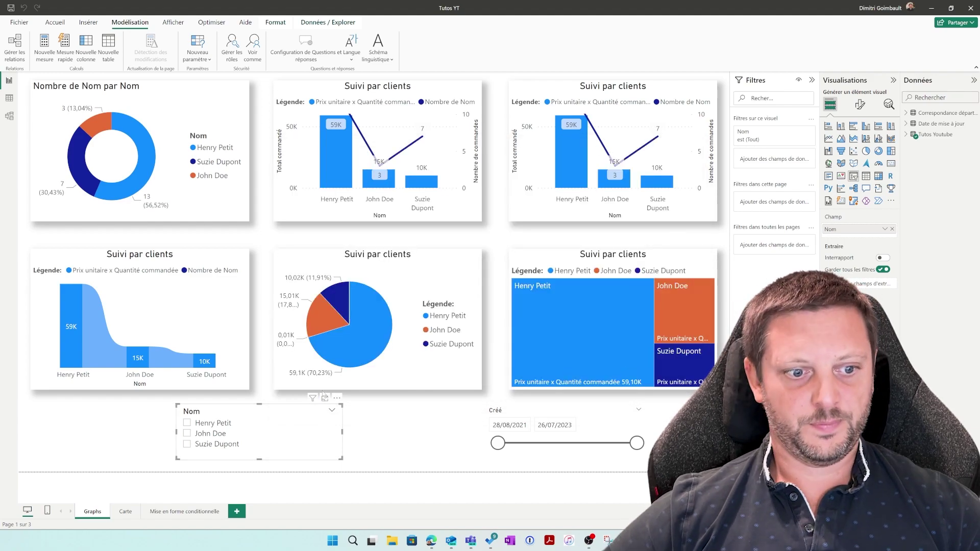
- Preview the report as the second customer role and inspect a bar in the Suivi par clients chart
{"action": "left_click", "coordinate": [255, 61]}
{"action": "left_click", "coordinate": [418, 250]}
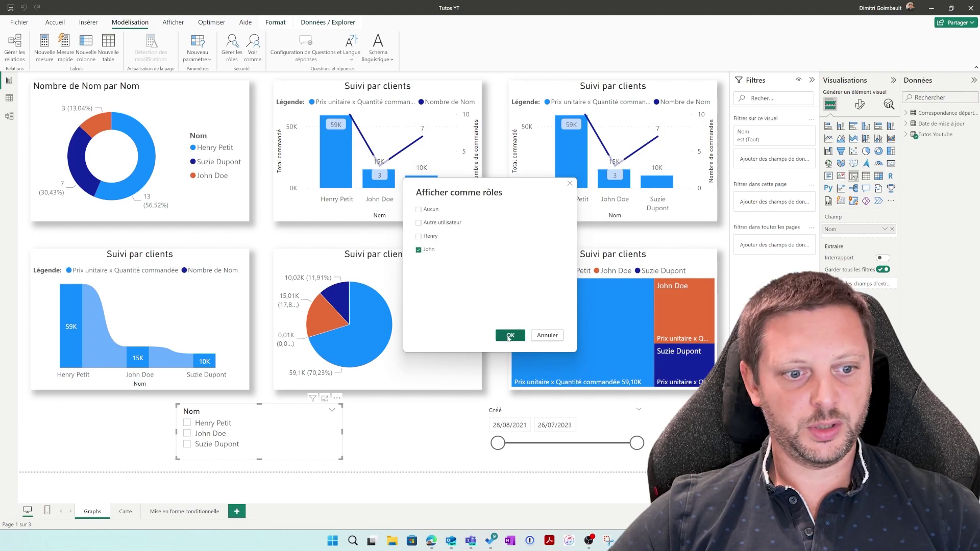
{"action": "left_click", "coordinate": [510, 335]}
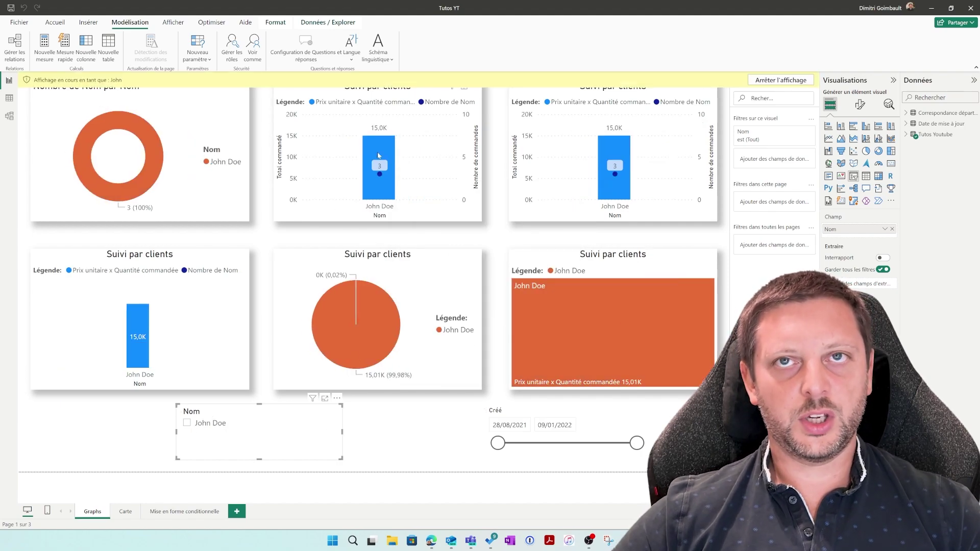
{"action": "mouse_move", "coordinate": [378, 155]}
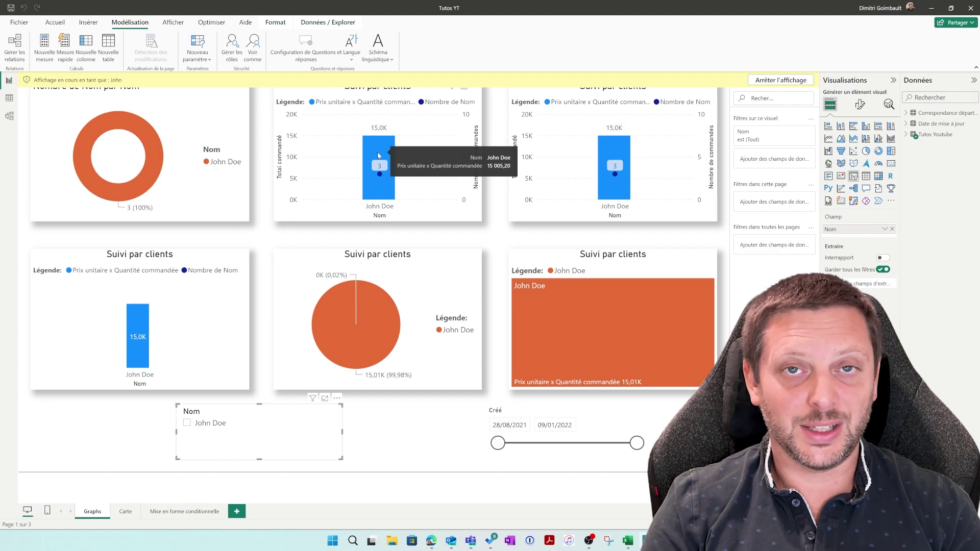
- Return the report preview to Aucun after checking the second customer role
{"action": "left_click", "coordinate": [259, 49]}
{"action": "left_click", "coordinate": [419, 210]}
{"action": "left_click", "coordinate": [510, 335]}
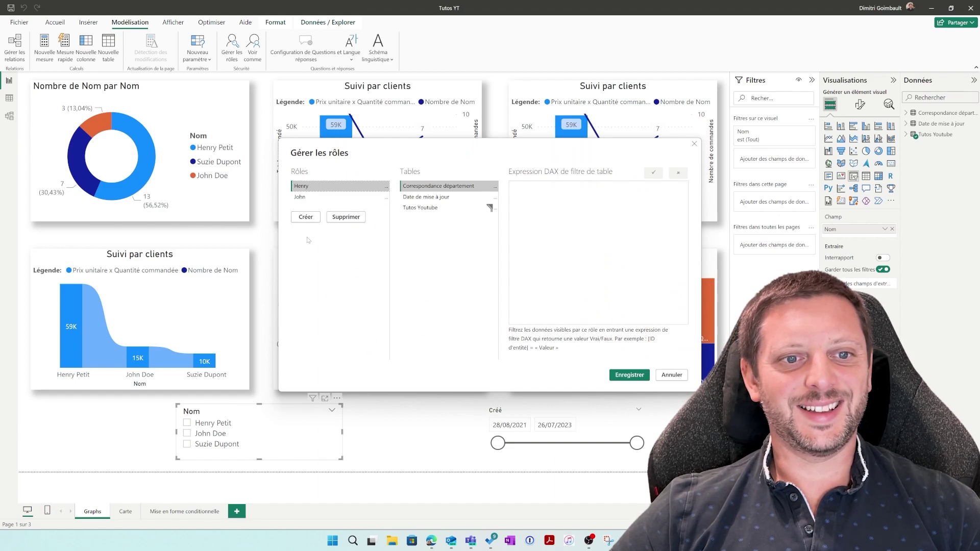
- Create a third security role and add a filter on the [Créé] column of the Tutos Youtube table
{"action": "left_click", "coordinate": [306, 218]}
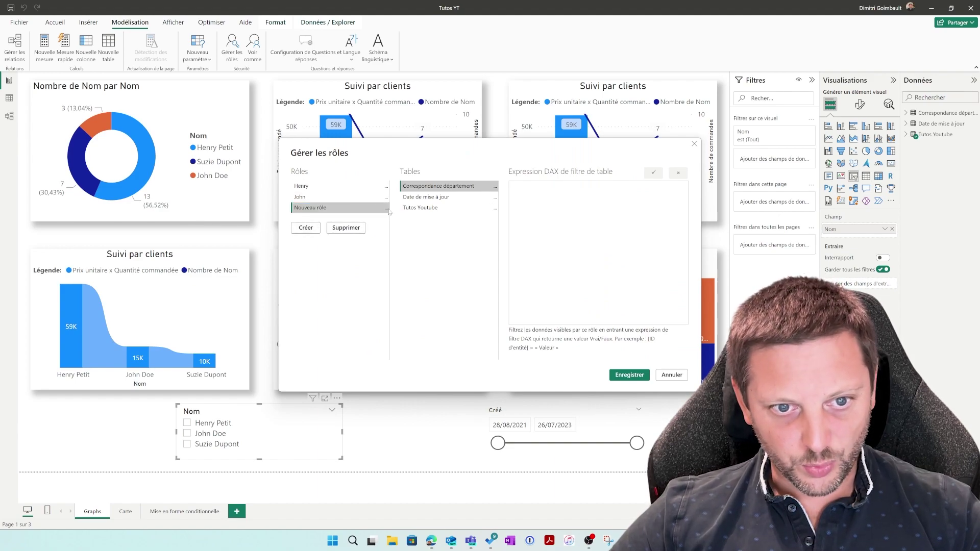
{"action": "left_click", "coordinate": [387, 210]}
{"action": "left_click", "coordinate": [370, 278]}
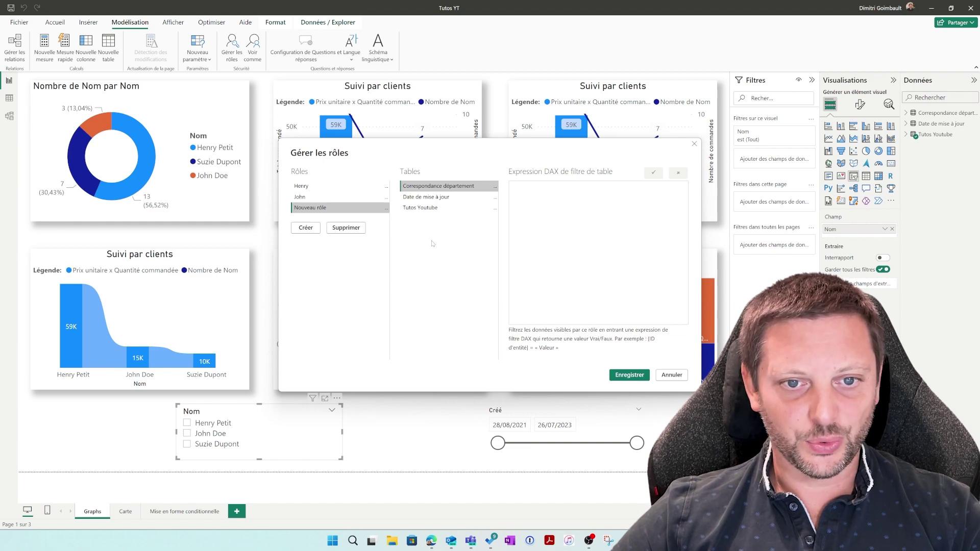
{"action": "left_click", "coordinate": [479, 210]}
{"action": "left_click", "coordinate": [495, 209]}
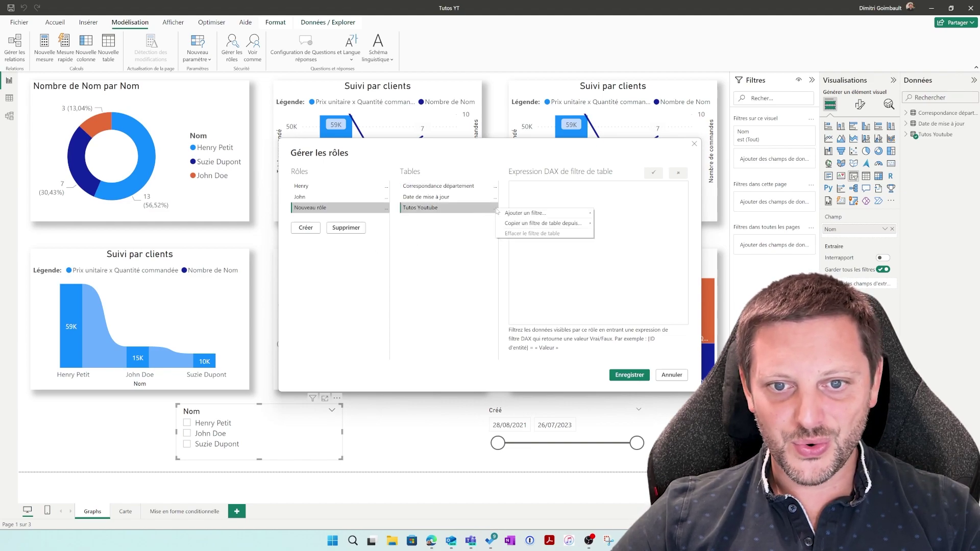
{"action": "mouse_move", "coordinate": [534, 213]}
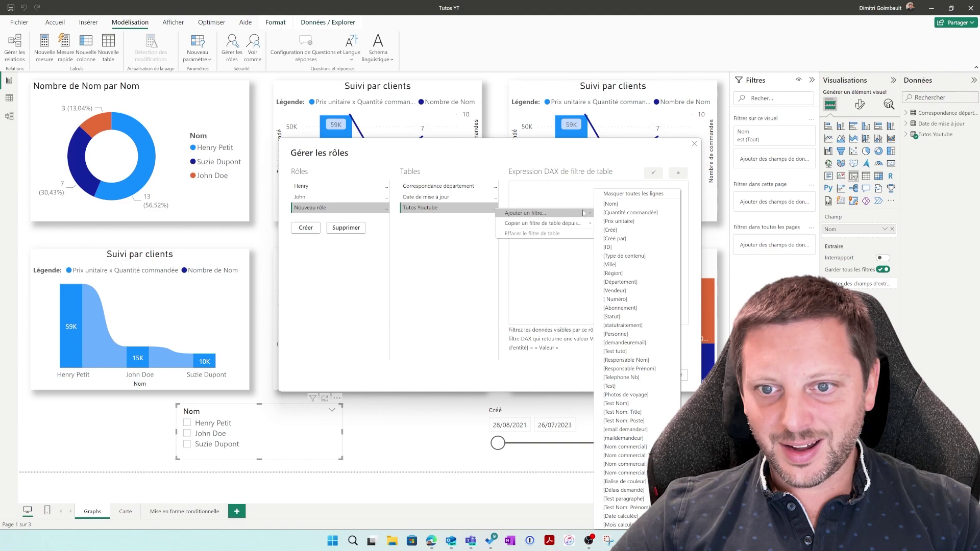
{"action": "left_click", "coordinate": [611, 230]}
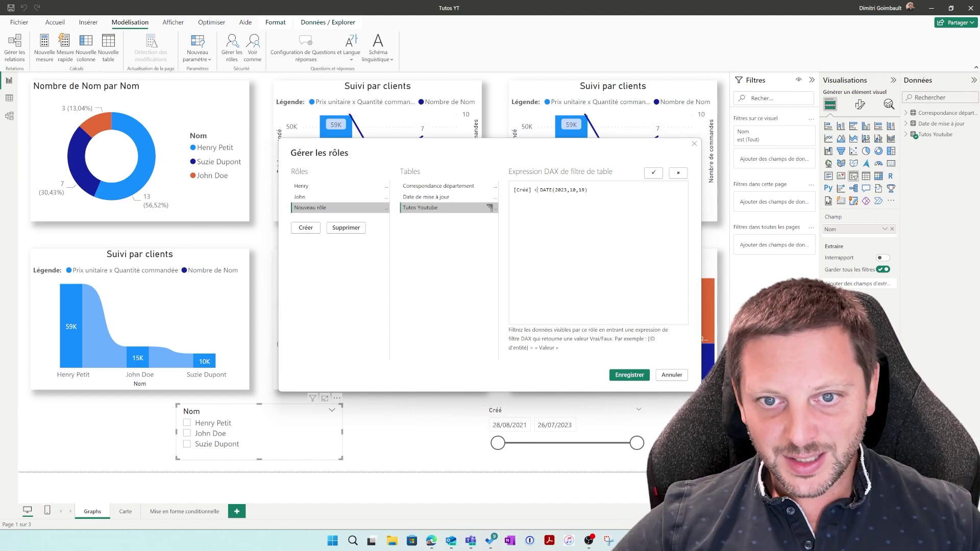
- Change the new role's filter expression to [Créé] >= DATE(2022,01,01) and save the roles
{"action": "key", "text": "BackSpace"}
{"action": "type", "text": ">"}
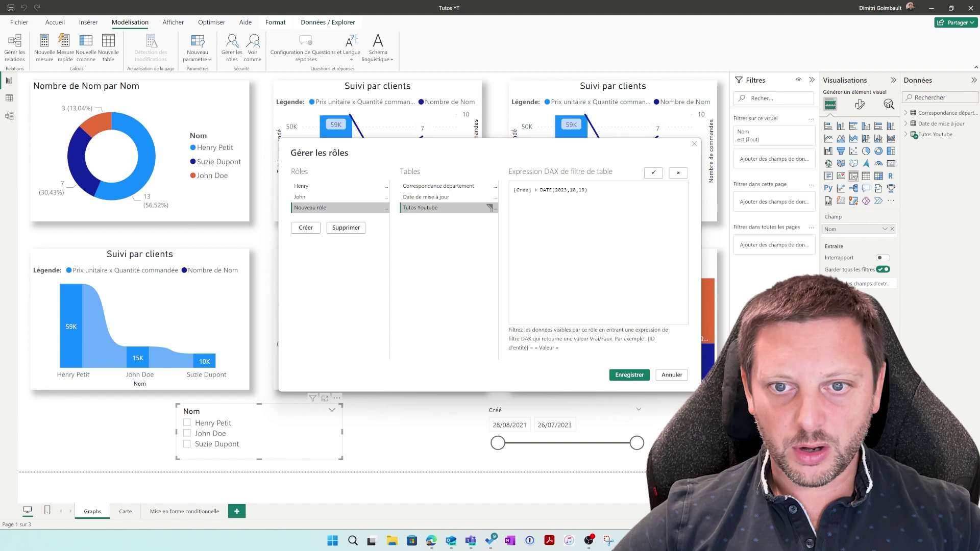
{"action": "left_click", "coordinate": [565, 190]}
{"action": "key", "text": "BackSpace"}
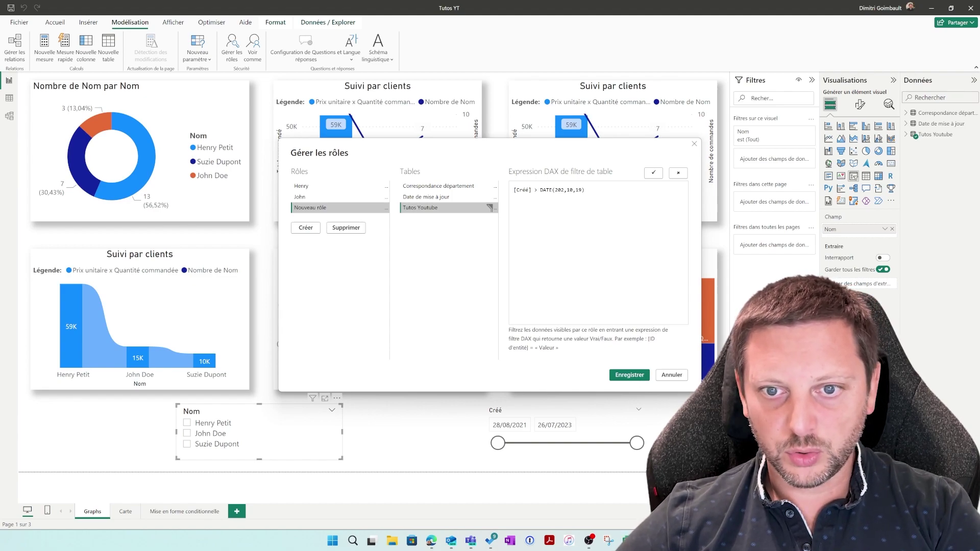
{"action": "type", "text": "2"}
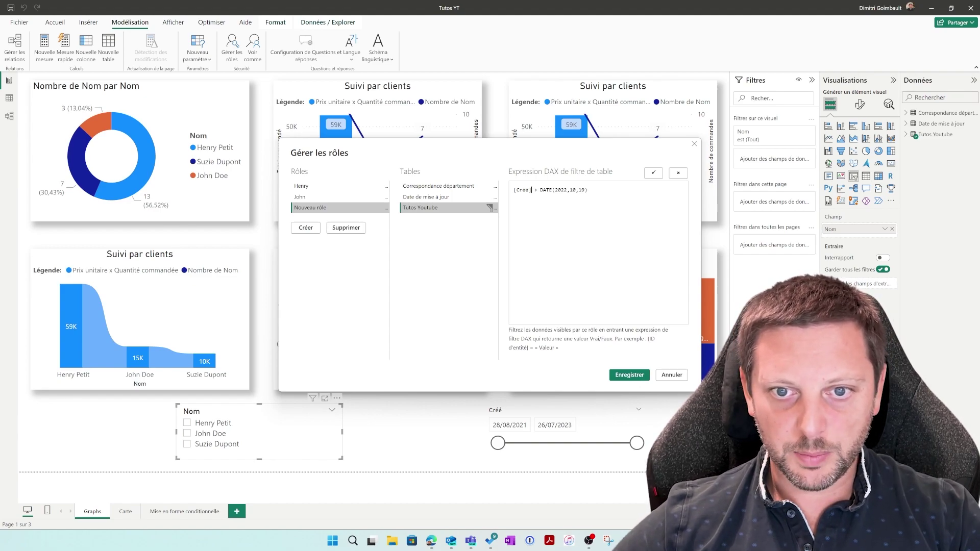
{"action": "type", "text": "="}
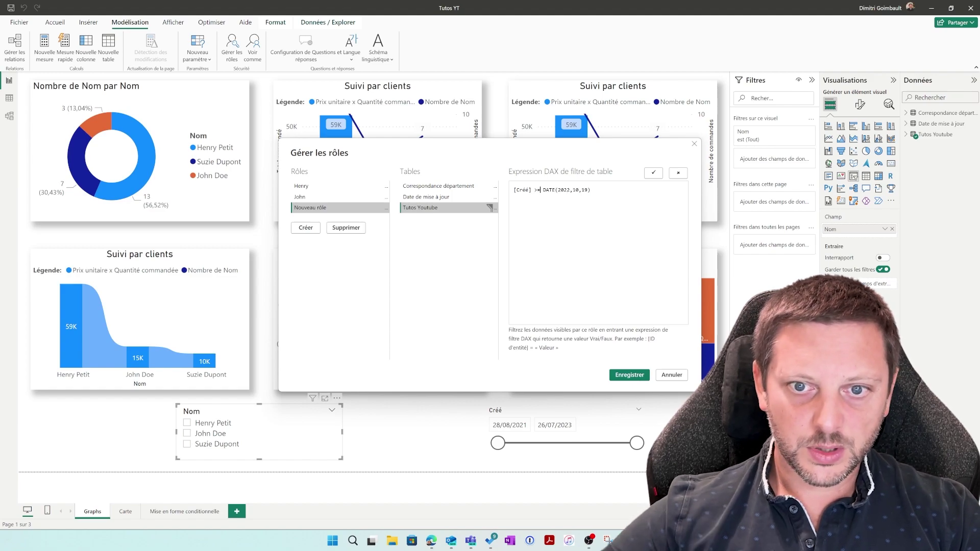
{"action": "key", "text": "Left"}
{"action": "key", "text": "BackSpace"}
{"action": "key", "text": "BackSpace"}
{"action": "type", "text": "01"}
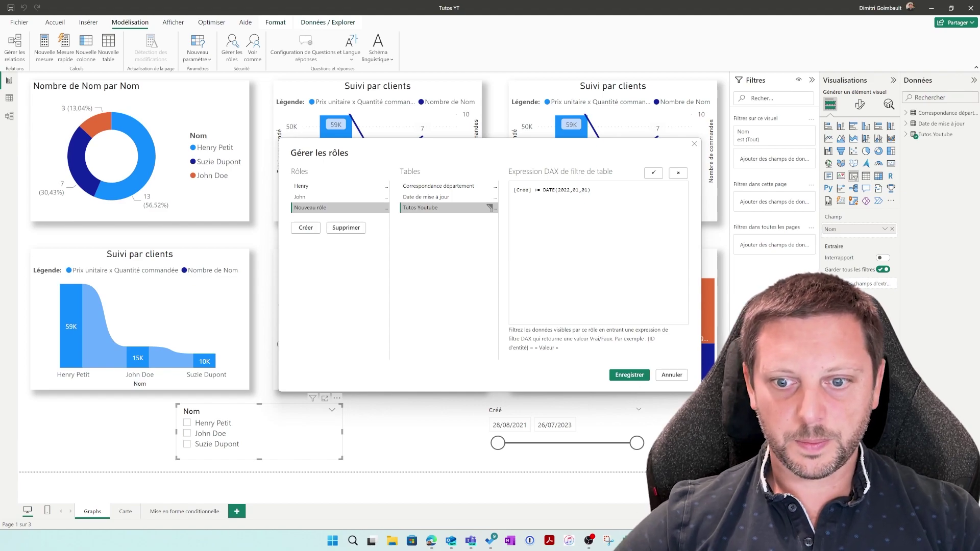
{"action": "left_click", "coordinate": [629, 375]}
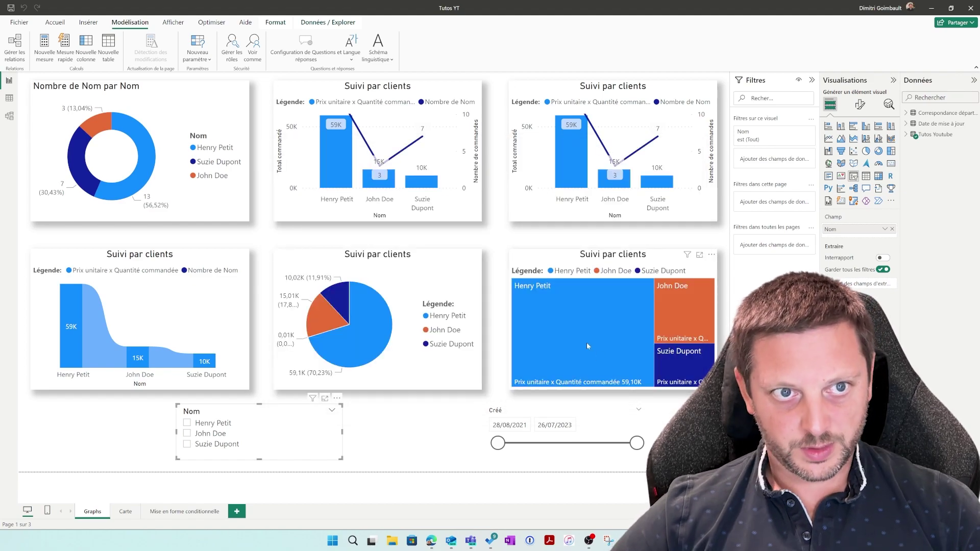
- Preview the report as Nouveau rôle and try to move the Créé slicer's start date earlier
{"action": "left_click", "coordinate": [253, 45]}
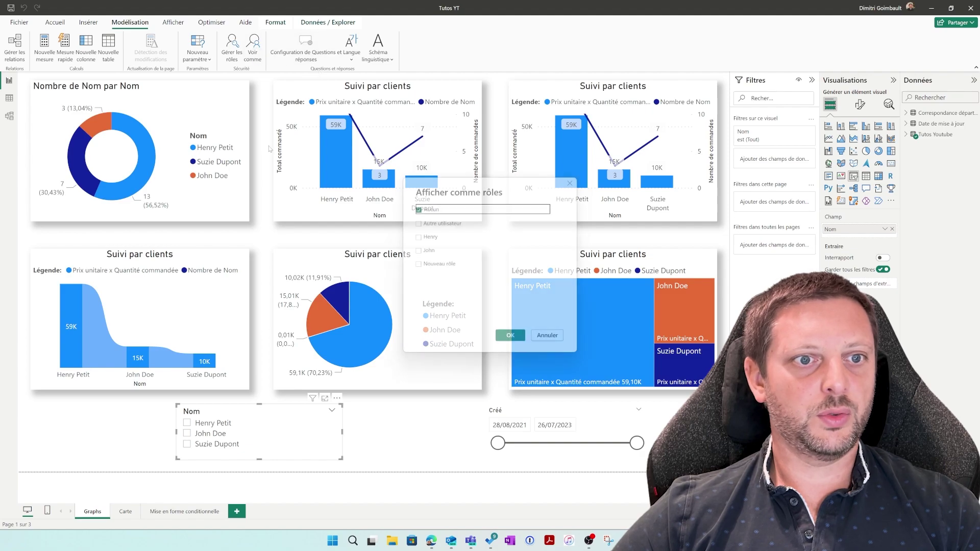
{"action": "left_click", "coordinate": [440, 265]}
{"action": "left_click", "coordinate": [511, 335]}
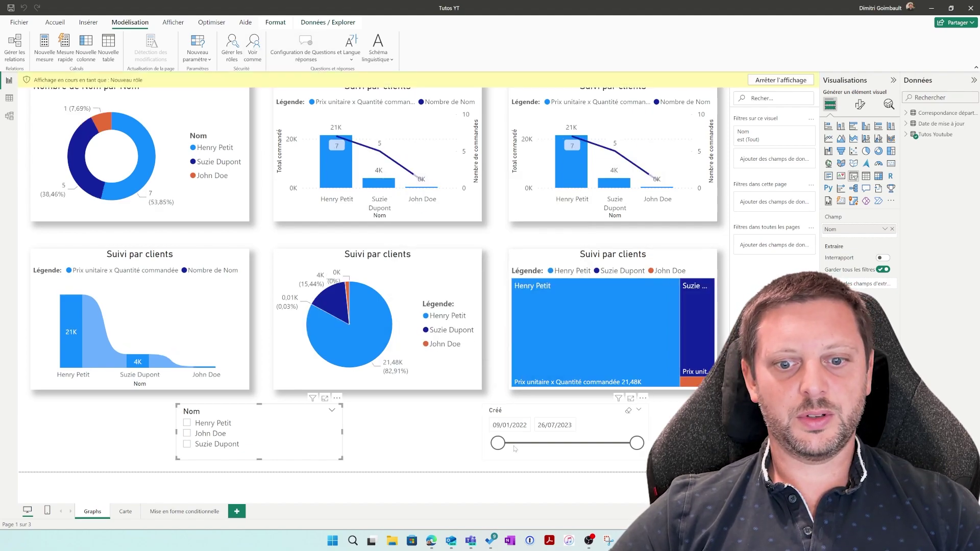
{"action": "mouse_move", "coordinate": [498, 443]}
{"action": "left_mouse_down"}
{"action": "mouse_move", "coordinate": [580, 443]}
{"action": "mouse_move", "coordinate": [489, 446]}
{"action": "left_mouse_up"}
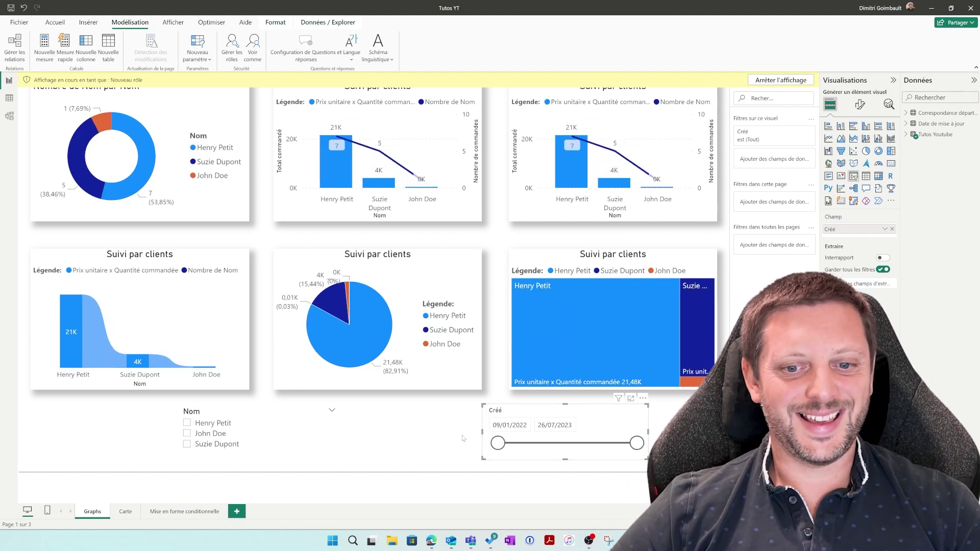
- Rename the date-filtered role Nouveau rôle as "Dates limitée"
{"action": "left_click", "coordinate": [232, 46]}
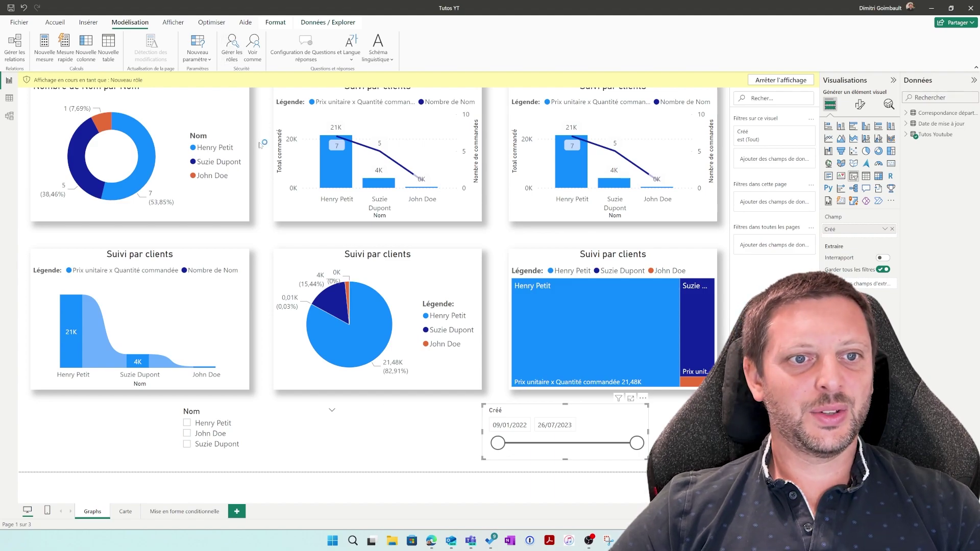
{"action": "left_click", "coordinate": [329, 209]}
{"action": "left_click", "coordinate": [386, 208]}
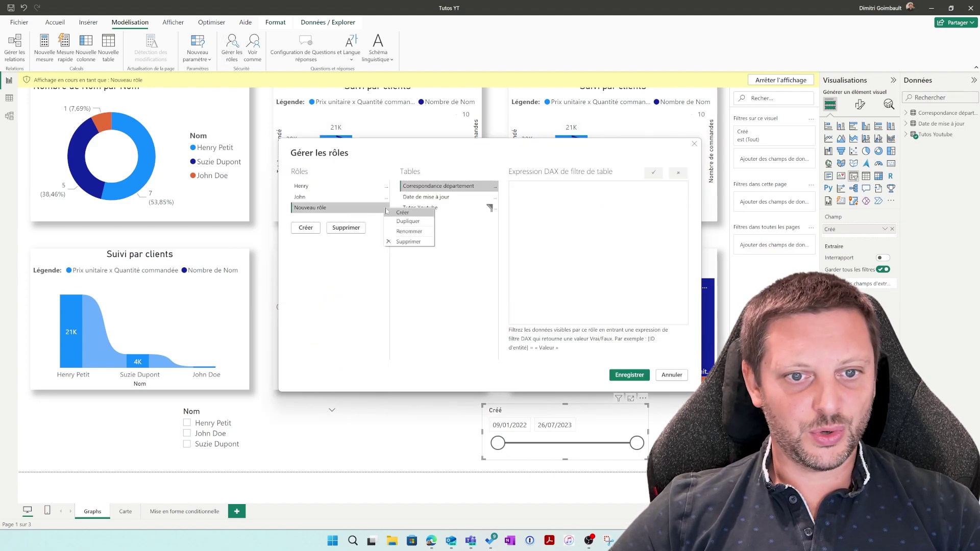
{"action": "left_click", "coordinate": [410, 234]}
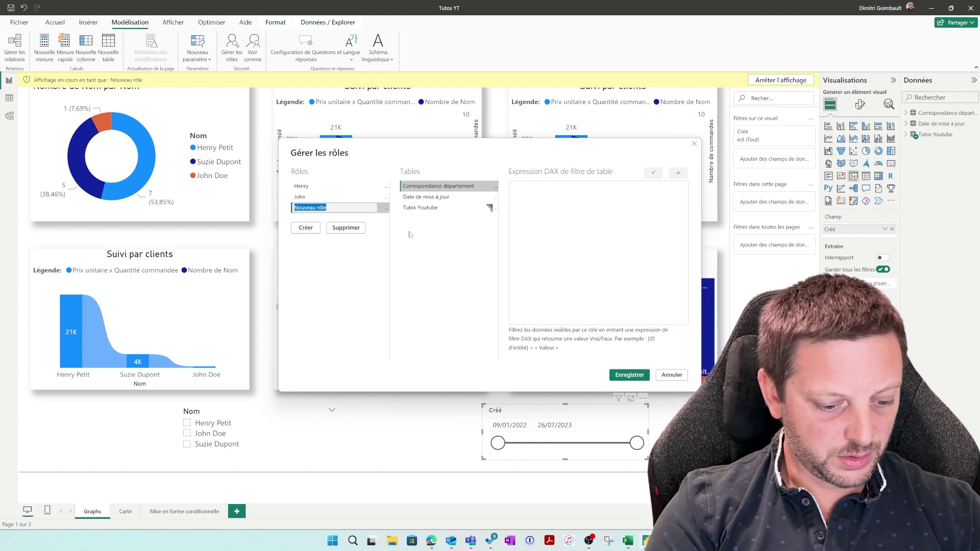
{"action": "type", "text": "Dates"}
{"action": "key", "text": "Return"}
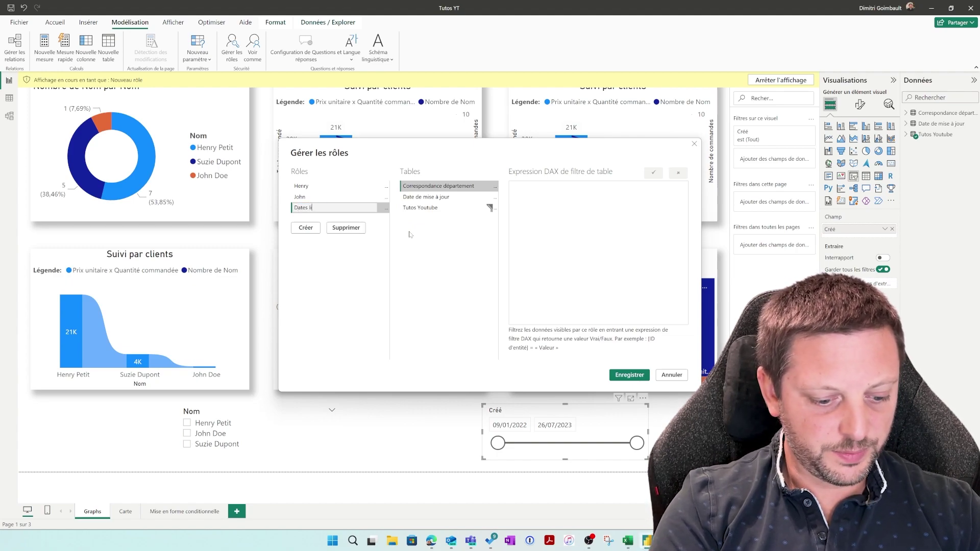
{"action": "type", "text": "limitée"}
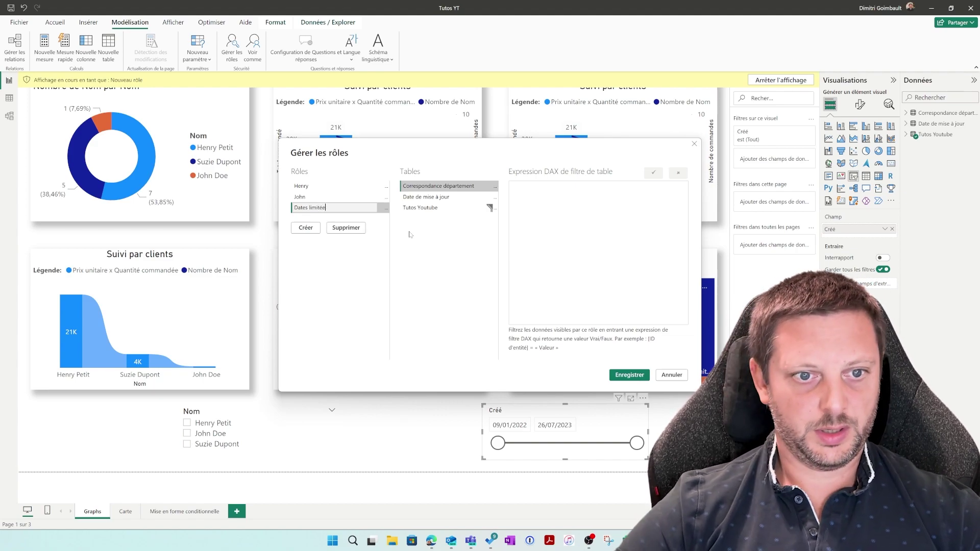
{"action": "left_click", "coordinate": [406, 266]}
- Create a fourth security role, keeping its default name
{"action": "left_click", "coordinate": [307, 228]}
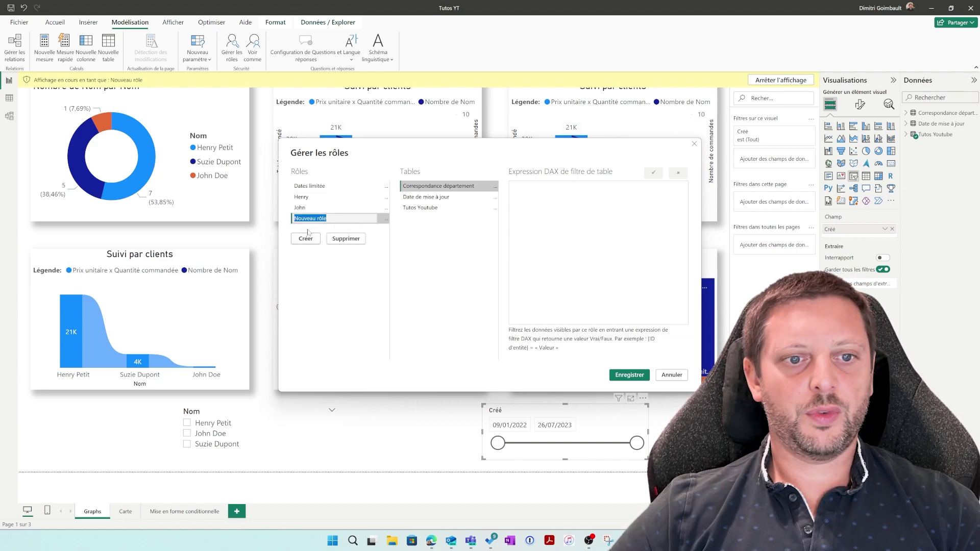
{"action": "left_click", "coordinate": [386, 218]}
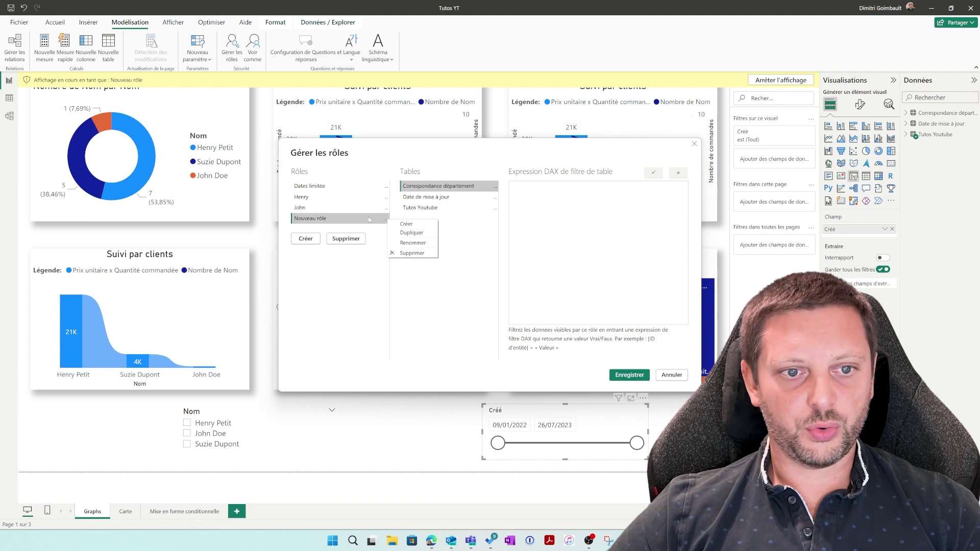
{"action": "left_click", "coordinate": [364, 219]}
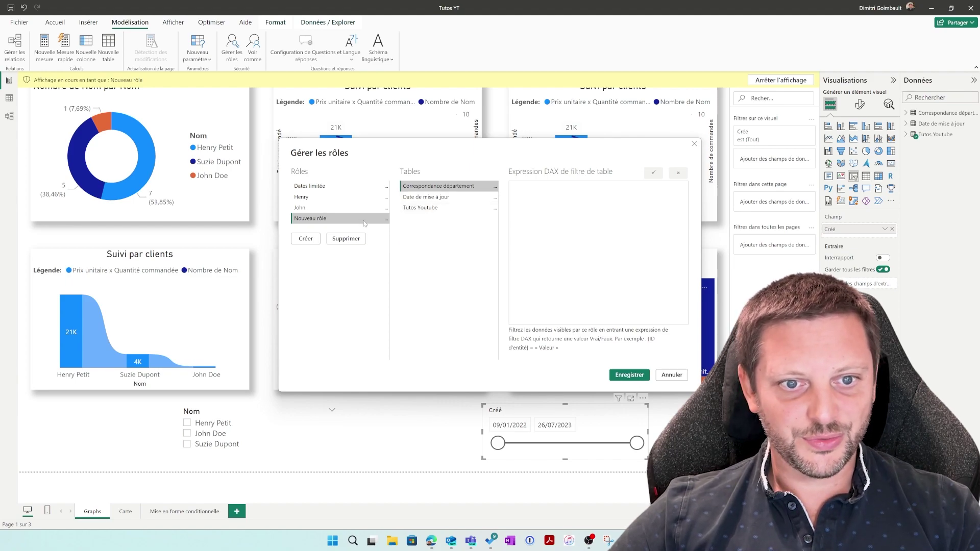
{"action": "left_click", "coordinate": [469, 207]}
{"action": "left_click", "coordinate": [494, 210]}
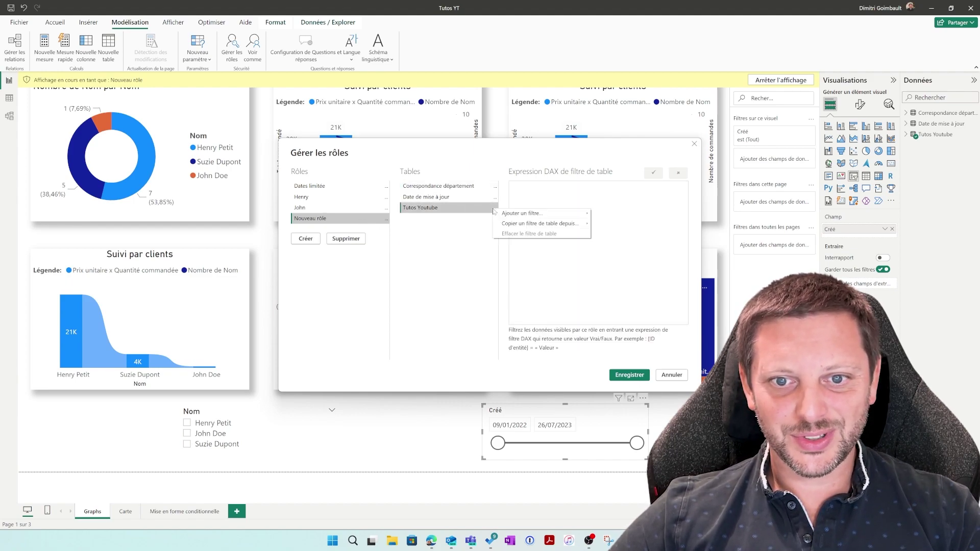
{"action": "mouse_move", "coordinate": [559, 214]}
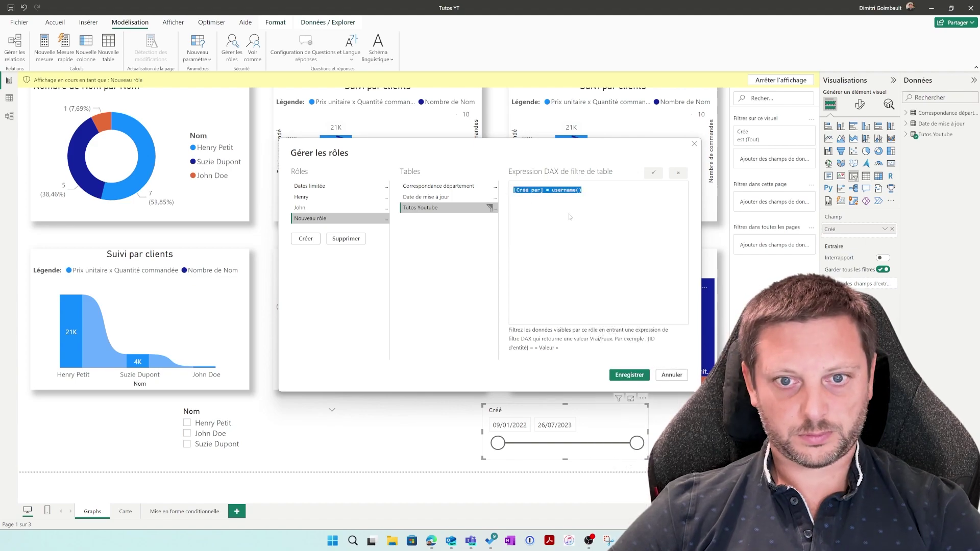
{"action": "key", "text": "BackSpace"}
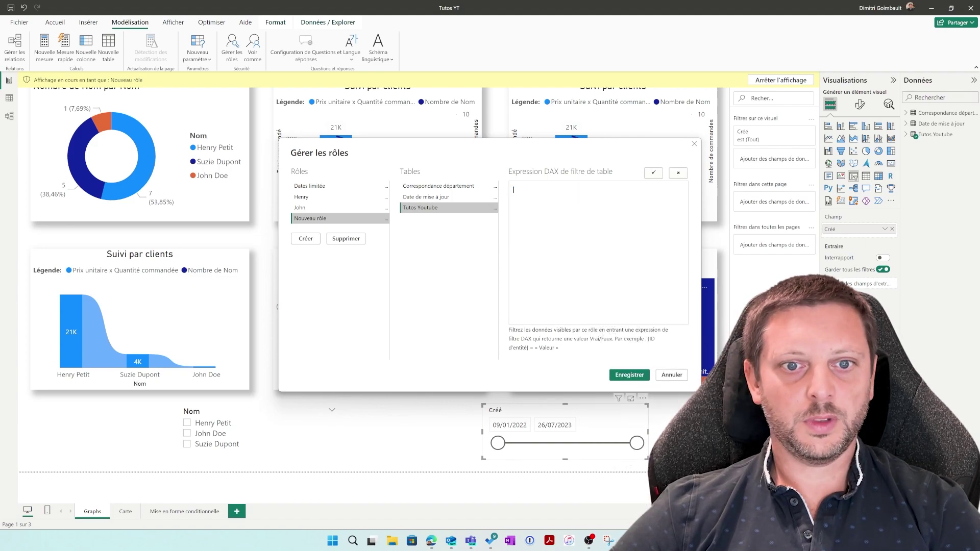
- Filter the Tutos Youtube table for Nouveau rôle with [Créé par] = username() and save the roles
{"action": "left_click", "coordinate": [495, 210]}
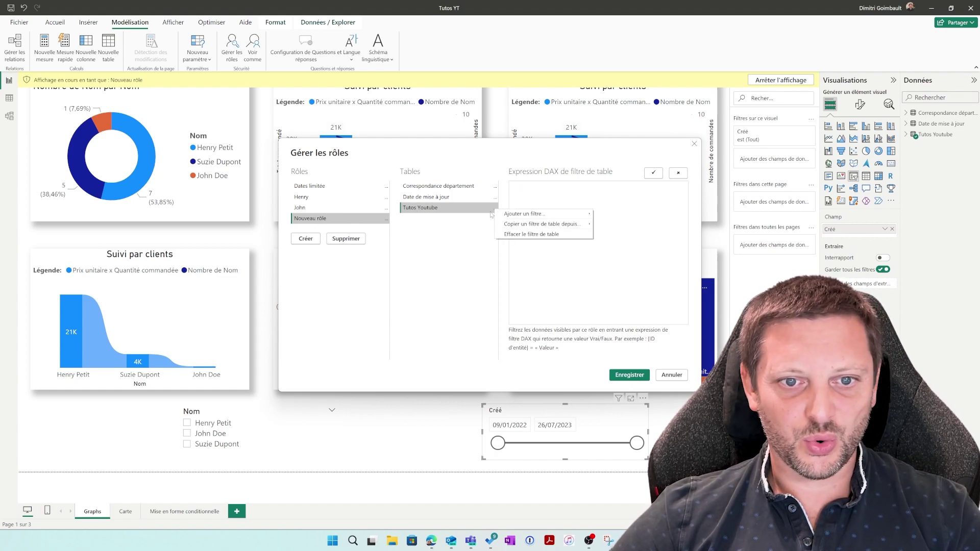
{"action": "mouse_move", "coordinate": [552, 214]}
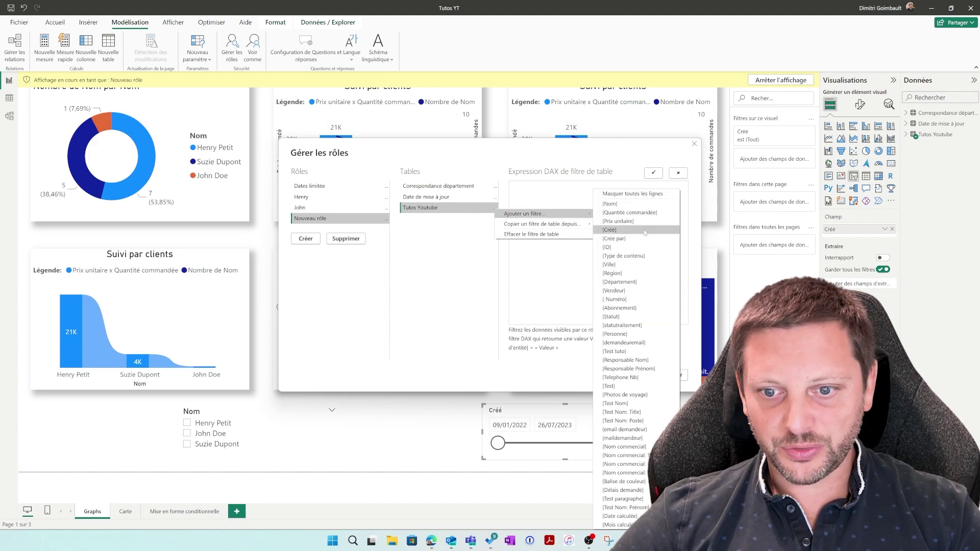
{"action": "left_click", "coordinate": [614, 238]}
{"action": "key", "text": "ctrl+shift+Left"}
{"action": "type", "text": "username("}
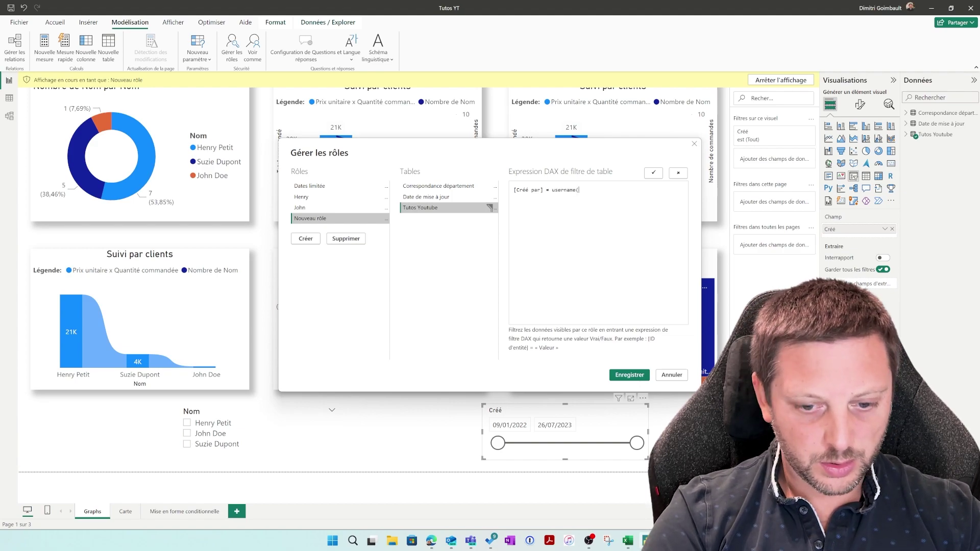
{"action": "type", "text": ")"}
{"action": "left_click", "coordinate": [654, 173]}
{"action": "left_click", "coordinate": [632, 375]}
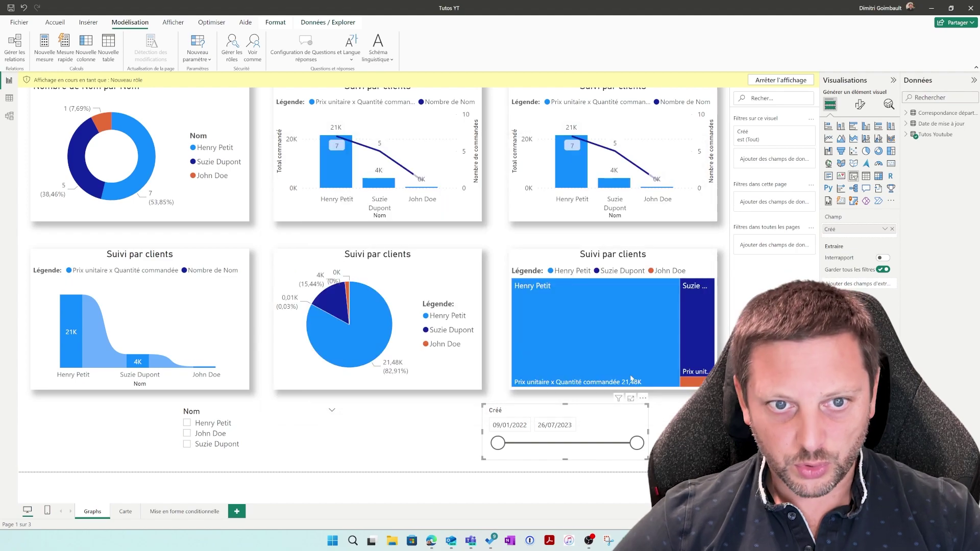
- Preview the report as Dates limitée and Nouveau rôle combined
{"action": "left_click", "coordinate": [258, 61]}
{"action": "left_click", "coordinate": [438, 278]}
{"action": "left_click", "coordinate": [511, 336]}
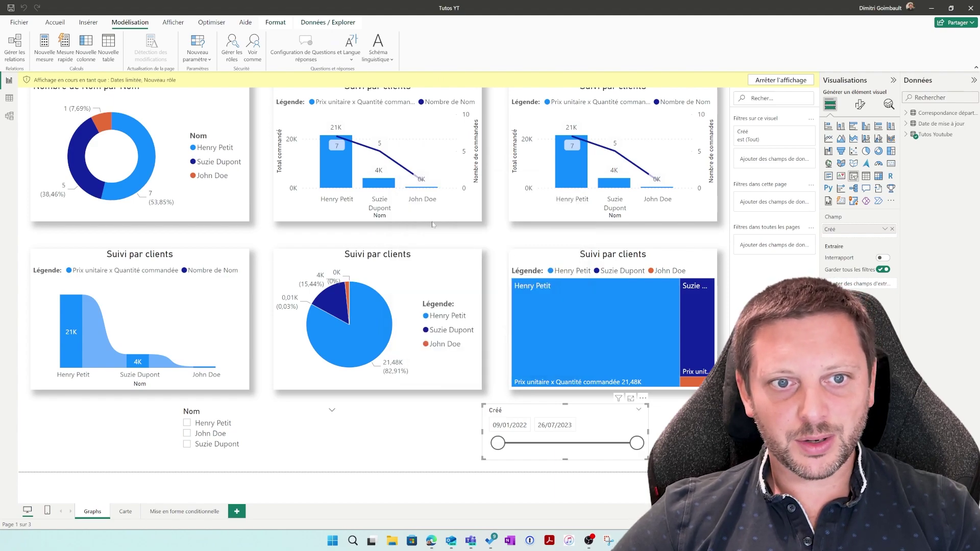
- Rename the username-filtered role Nouveau rôle as "Utilisateur actif" and save the roles
{"action": "left_click", "coordinate": [232, 50]}
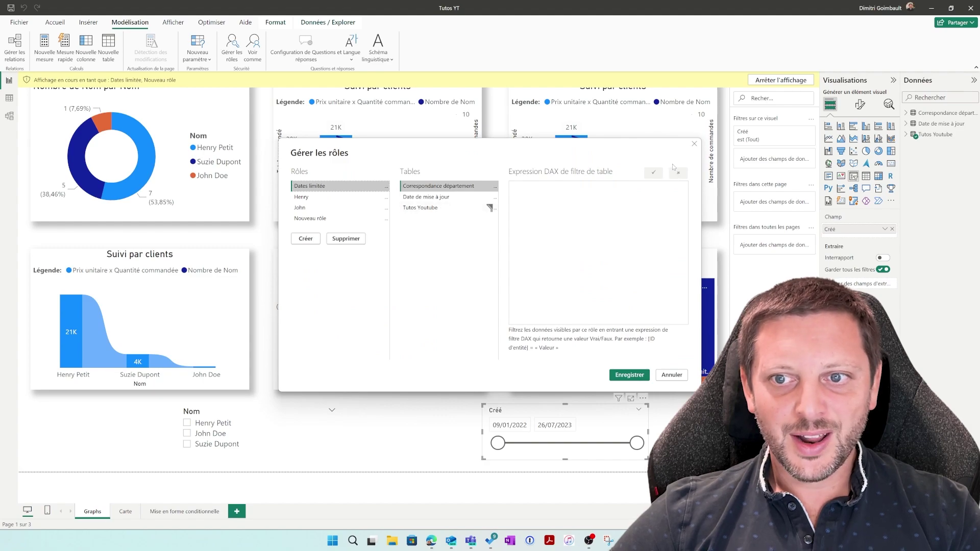
{"action": "left_click", "coordinate": [439, 208]}
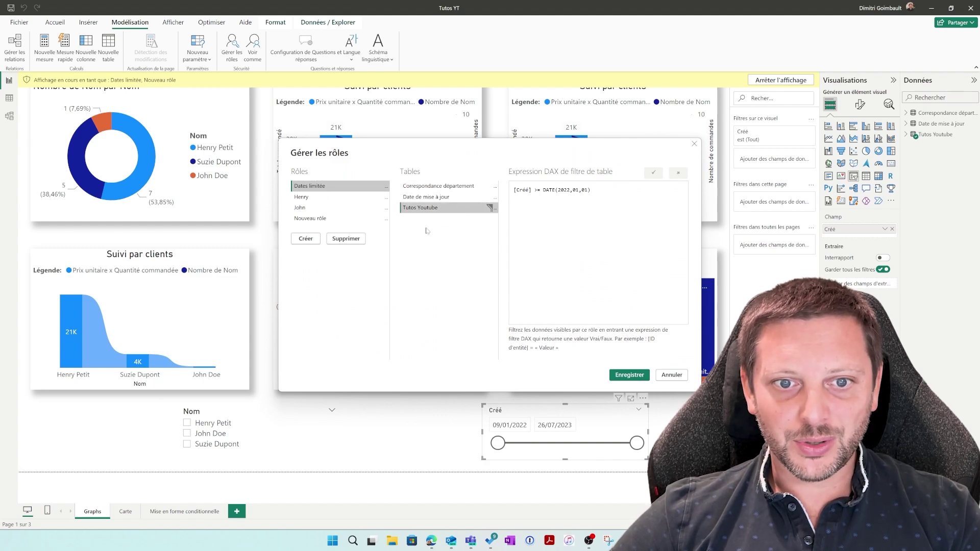
{"action": "left_click", "coordinate": [327, 219]}
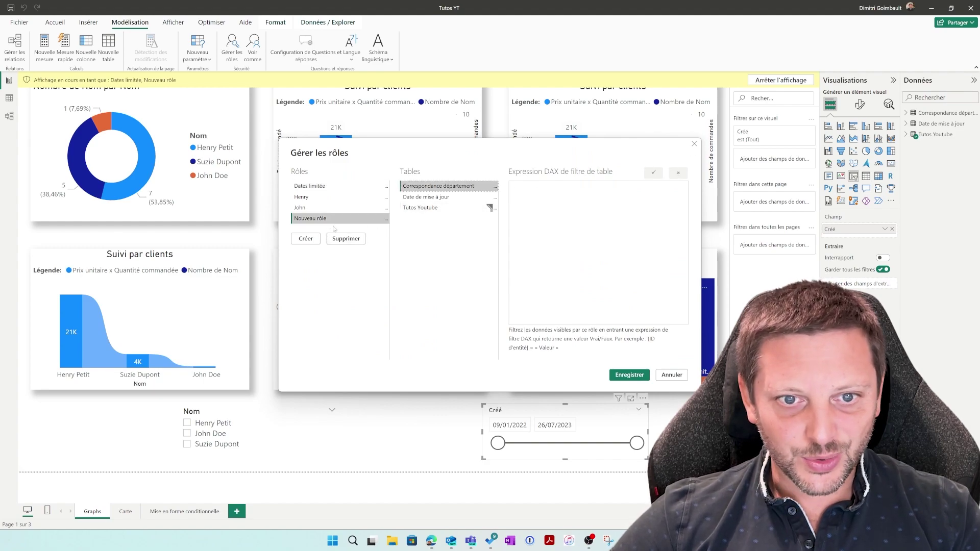
{"action": "left_click", "coordinate": [442, 208]}
{"action": "left_click", "coordinate": [386, 220]}
{"action": "left_click", "coordinate": [404, 243]}
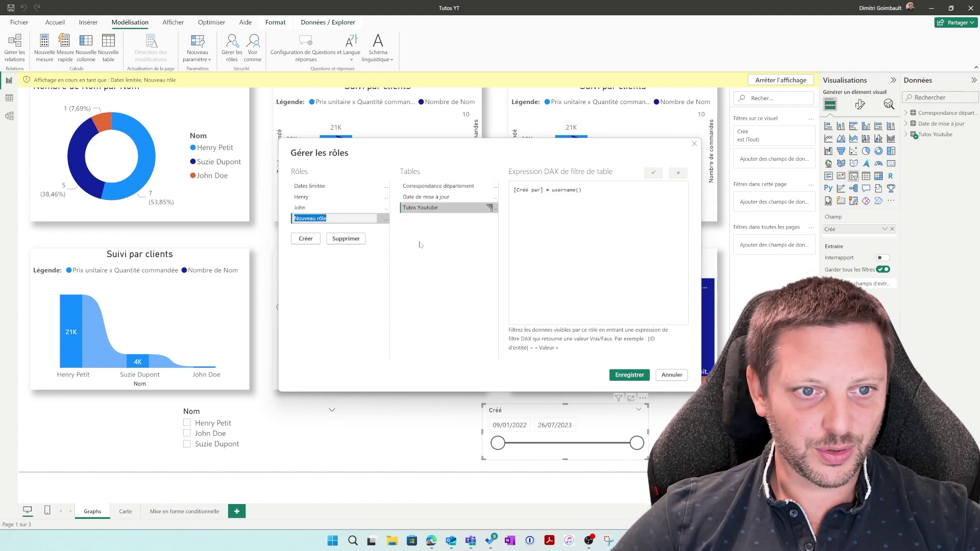
{"action": "type", "text": "Utilisateur"}
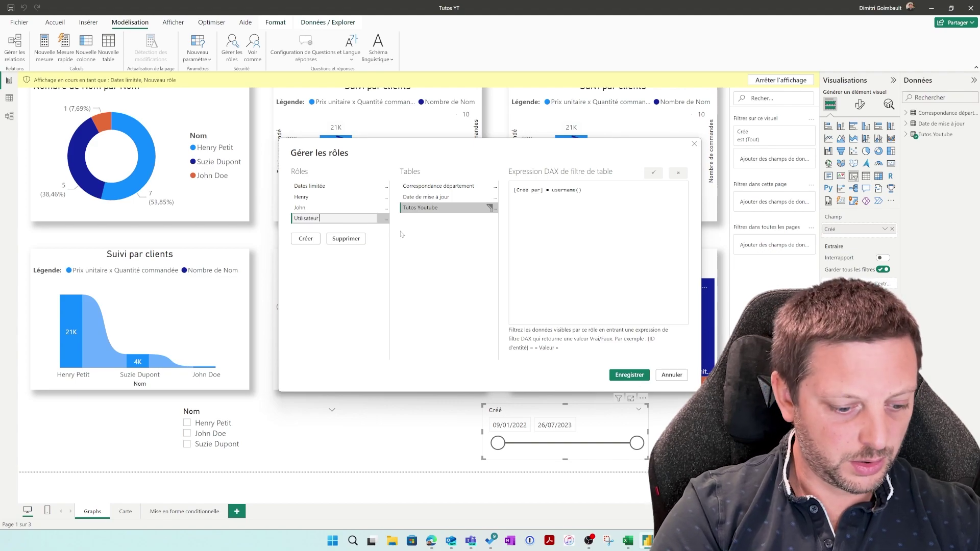
{"action": "key", "text": "Return"}
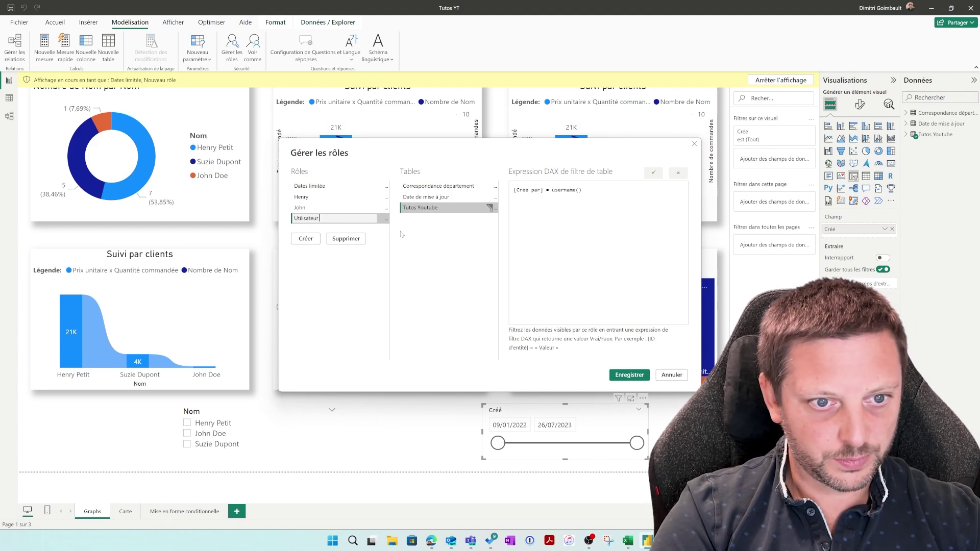
{"action": "type", "text": "actif"}
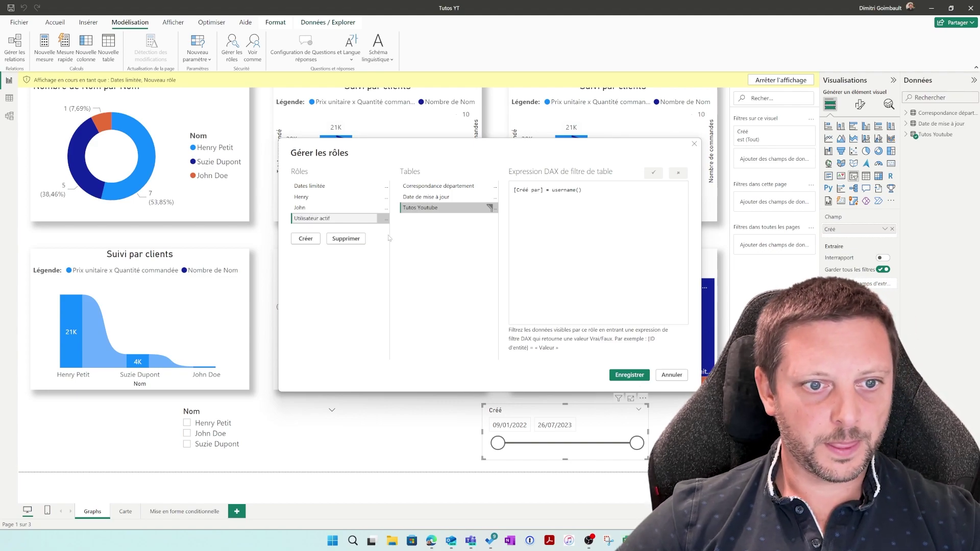
{"action": "key", "text": "Return"}
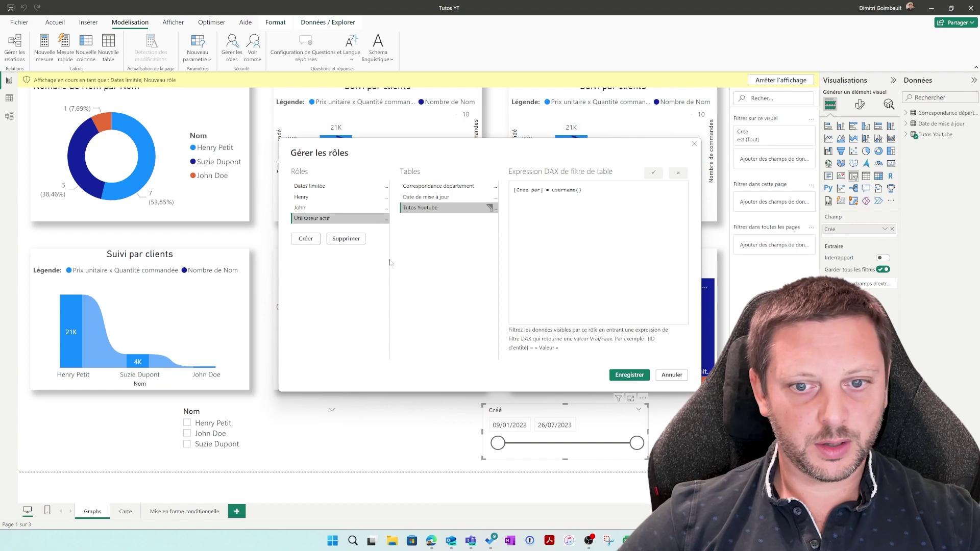
{"action": "left_click", "coordinate": [629, 376]}
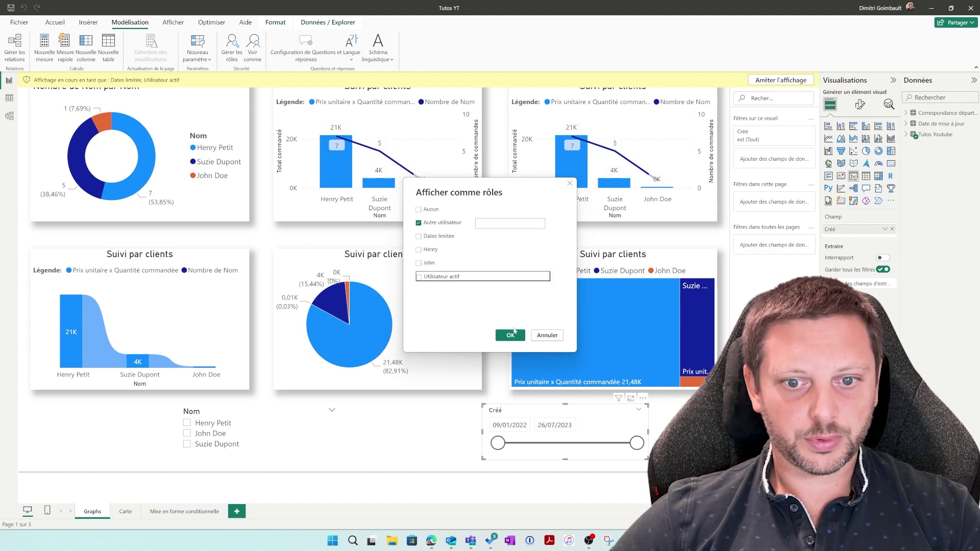
- Preview the report with only the Utilisateur actif role applied
{"action": "left_click", "coordinate": [510, 335]}
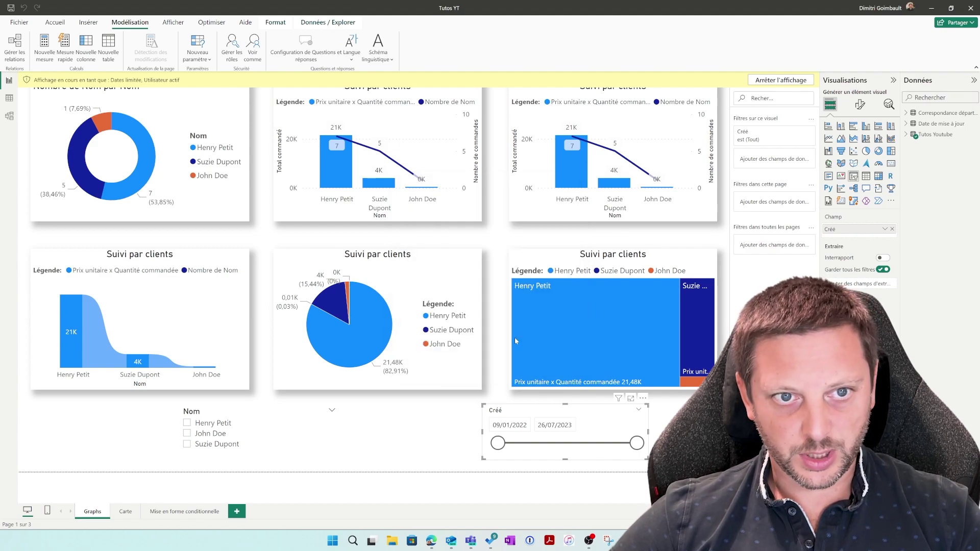
{"action": "left_click", "coordinate": [251, 51]}
{"action": "left_click", "coordinate": [422, 279]}
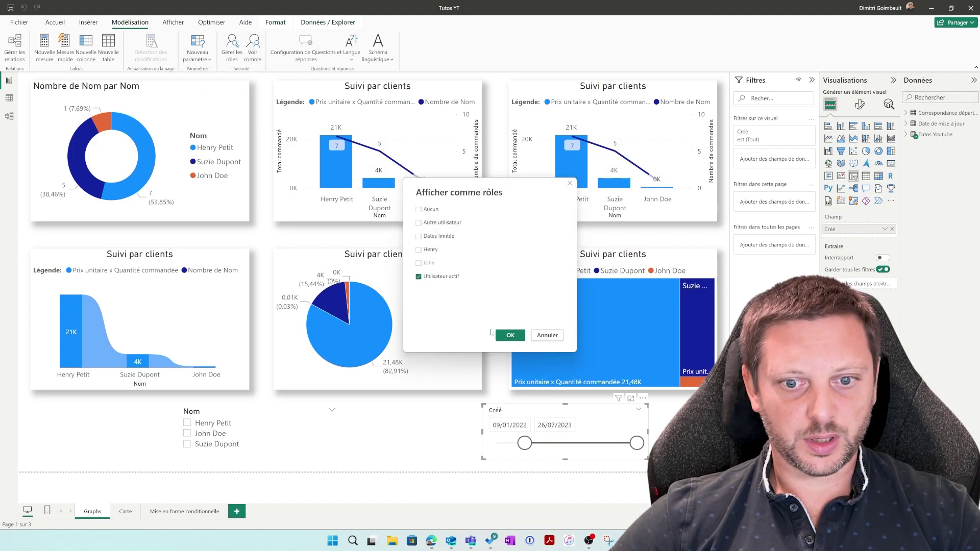
{"action": "left_click", "coordinate": [510, 336]}
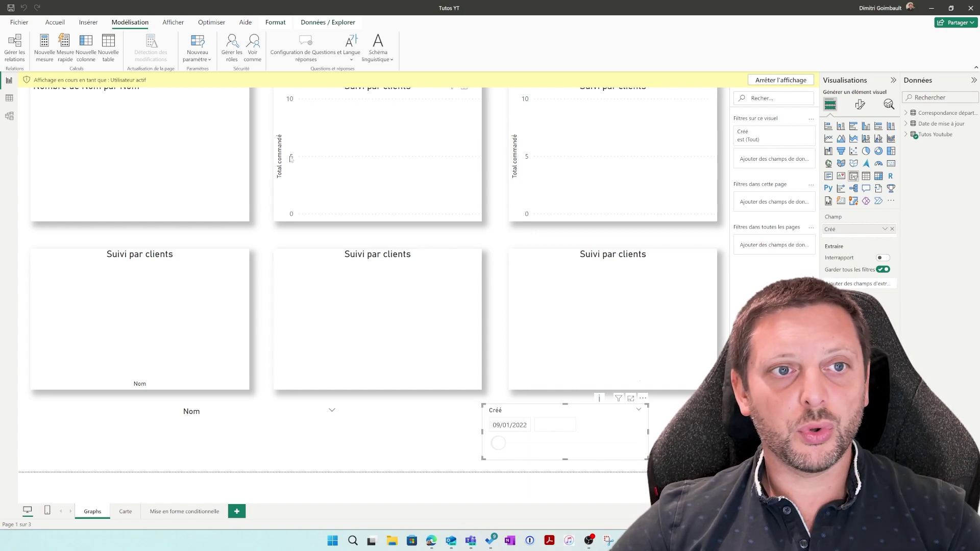
- End the role preview by viewing the report with no role (Aucun)
{"action": "left_click", "coordinate": [252, 51]}
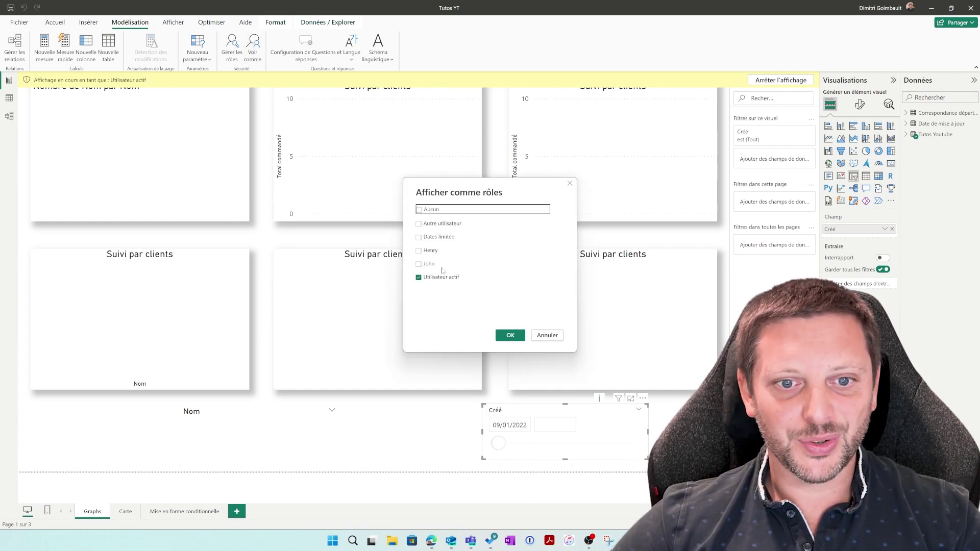
{"action": "left_click", "coordinate": [419, 278]}
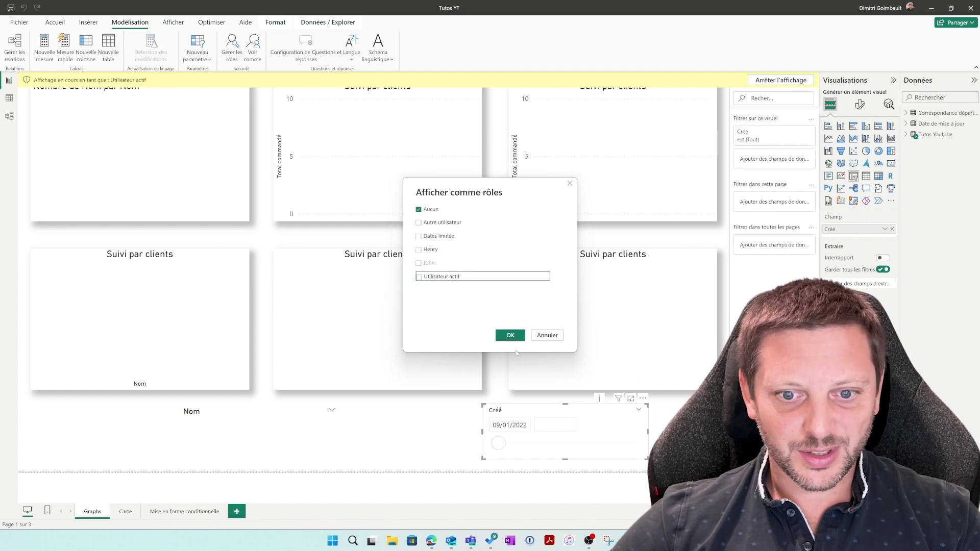
{"action": "left_click", "coordinate": [512, 335]}
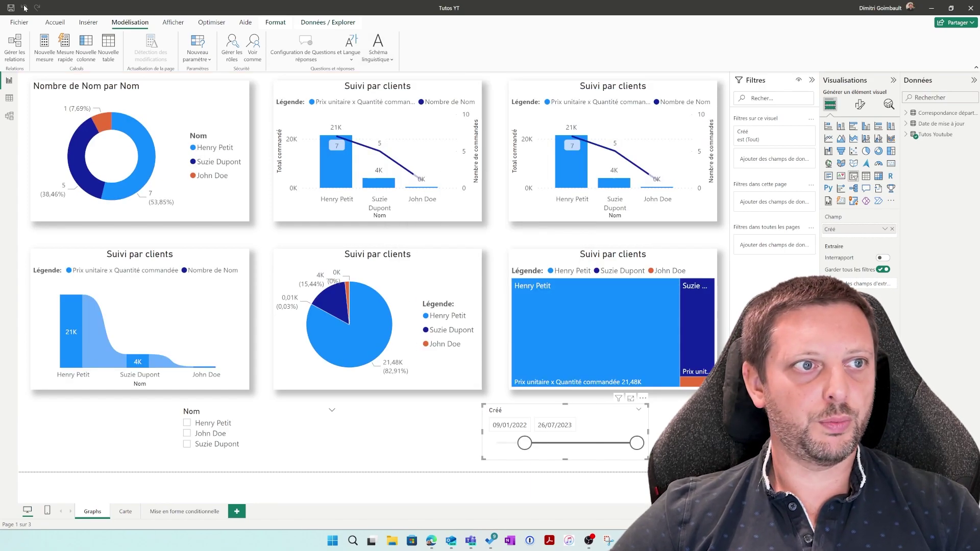
- Publish the report to the Espace Youtube workspace, replacing the existing Tutos YT dataset
{"action": "left_click", "coordinate": [61, 25]}
{"action": "left_click", "coordinate": [540, 48]}
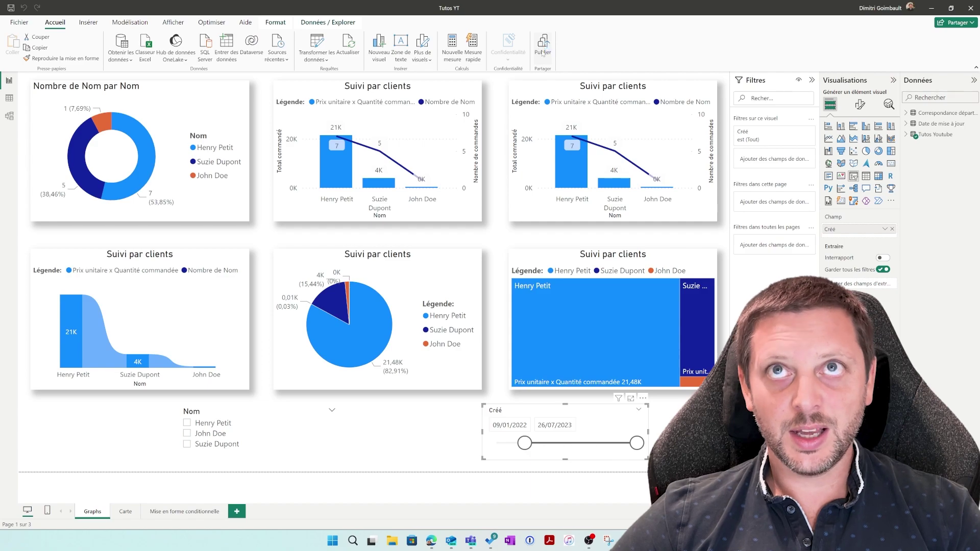
{"action": "left_click", "coordinate": [524, 286]}
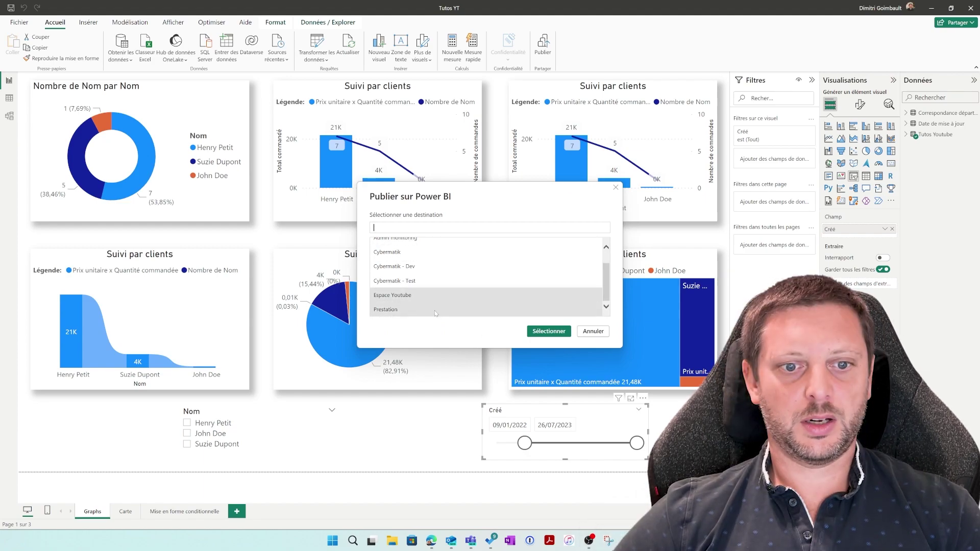
{"action": "left_click", "coordinate": [412, 295]}
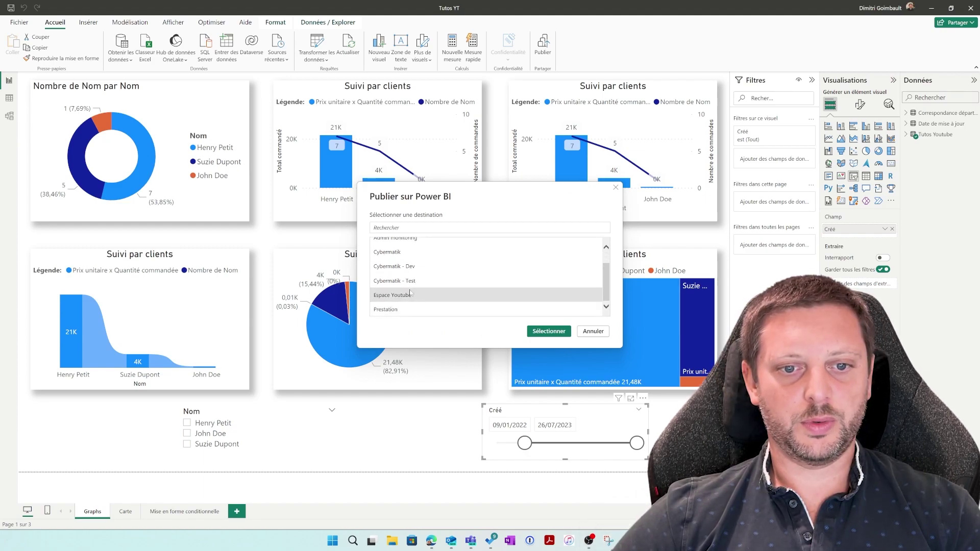
{"action": "left_click", "coordinate": [551, 332]}
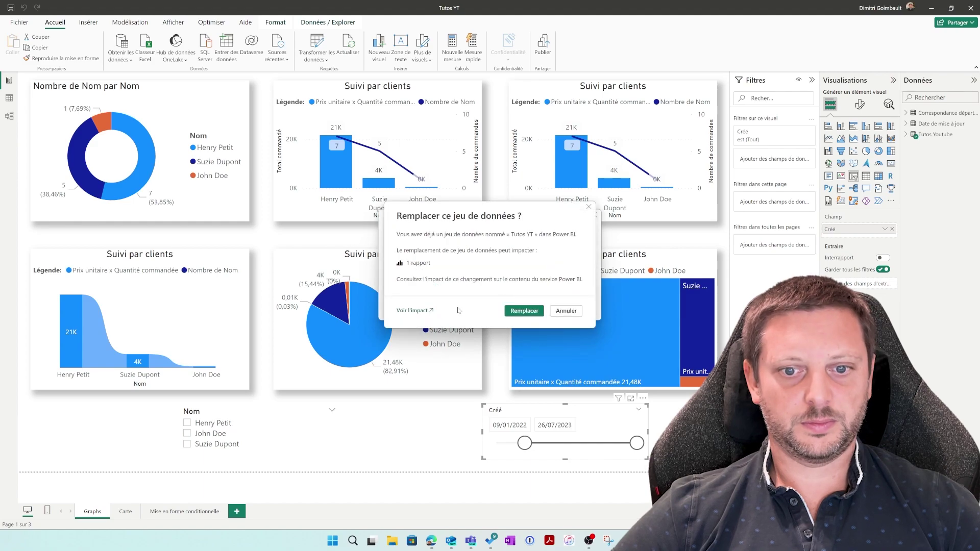
{"action": "left_click", "coordinate": [523, 311]}
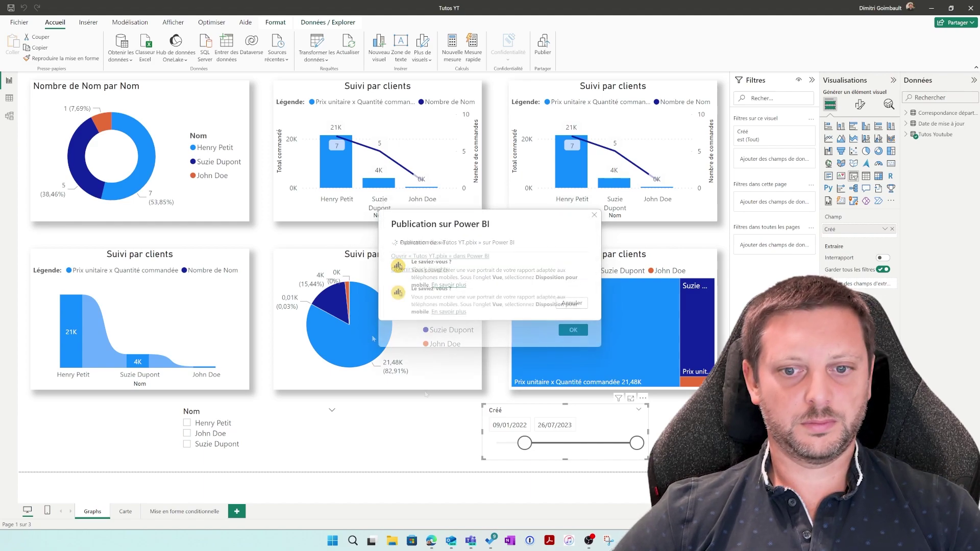
{"action": "left_click", "coordinate": [572, 330]}
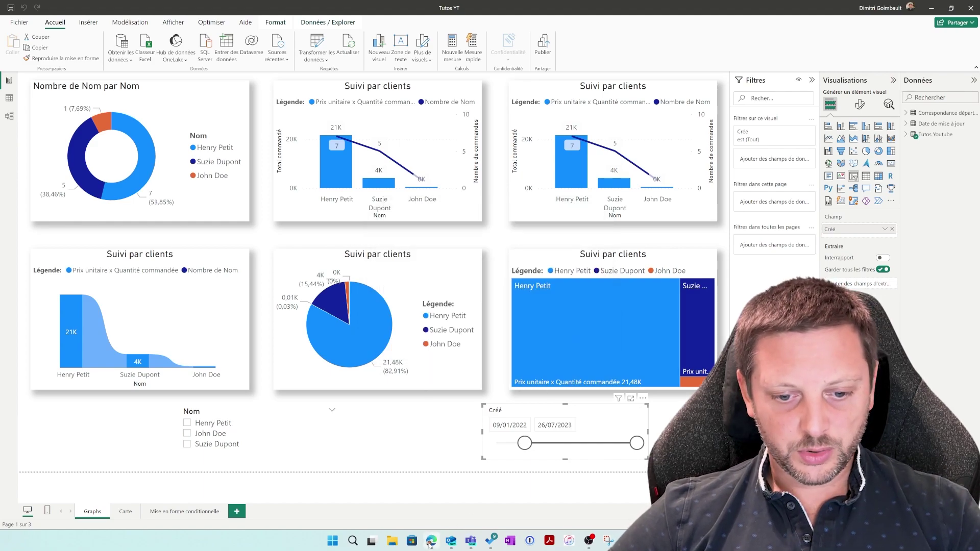
- Switch to the Tutos YT report in the Edge browser, reload it and close the Bing chat pane
{"action": "left_click", "coordinate": [431, 540]}
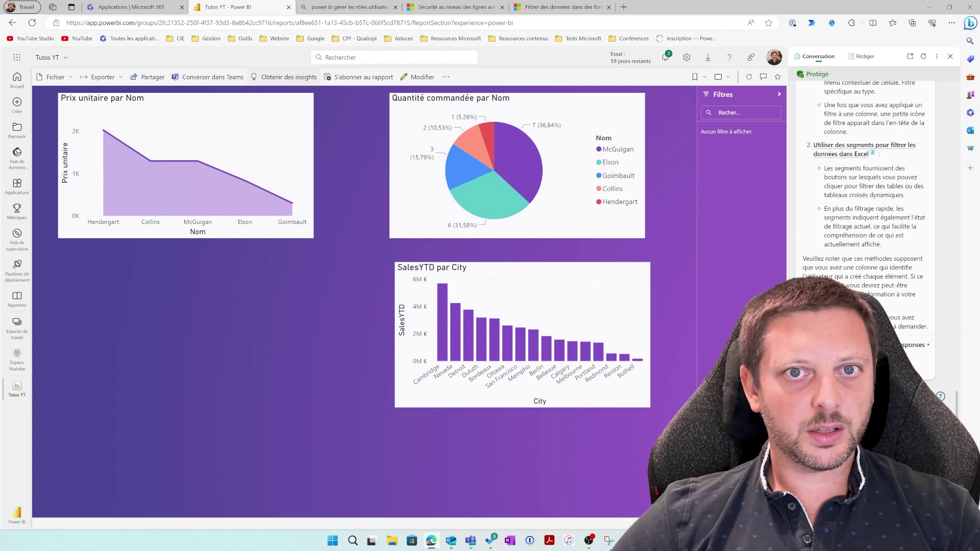
{"action": "left_click", "coordinate": [545, 9]}
{"action": "left_click", "coordinate": [227, 13]}
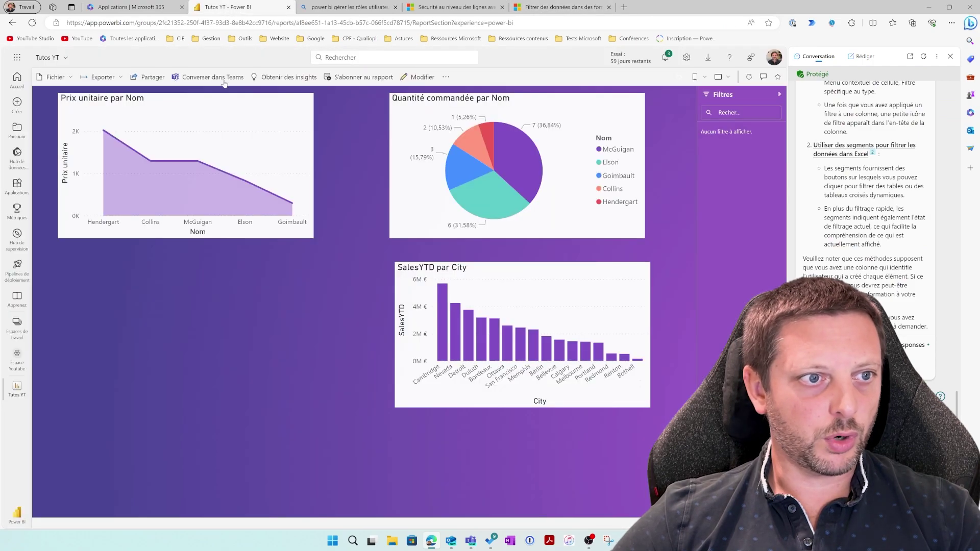
{"action": "key", "text": "F5"}
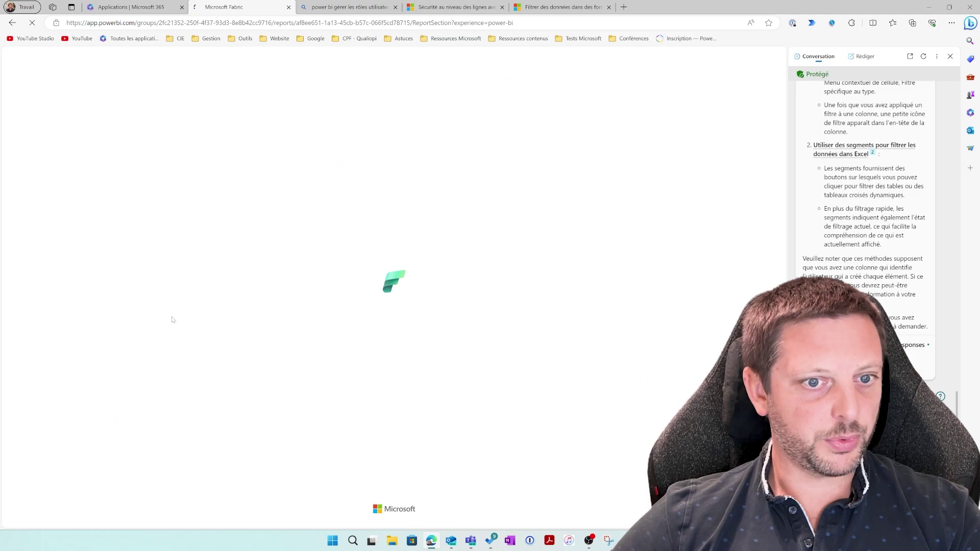
{"action": "left_click", "coordinate": [950, 57]}
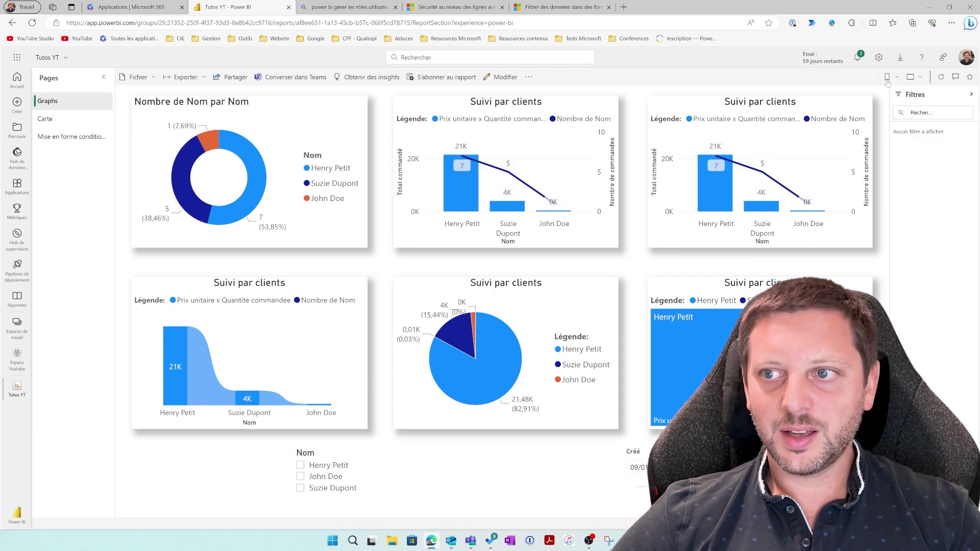
- Open the row-level security settings of the Tutos YT dataset in the Espace Youtube workspace
{"action": "left_click", "coordinate": [17, 361]}
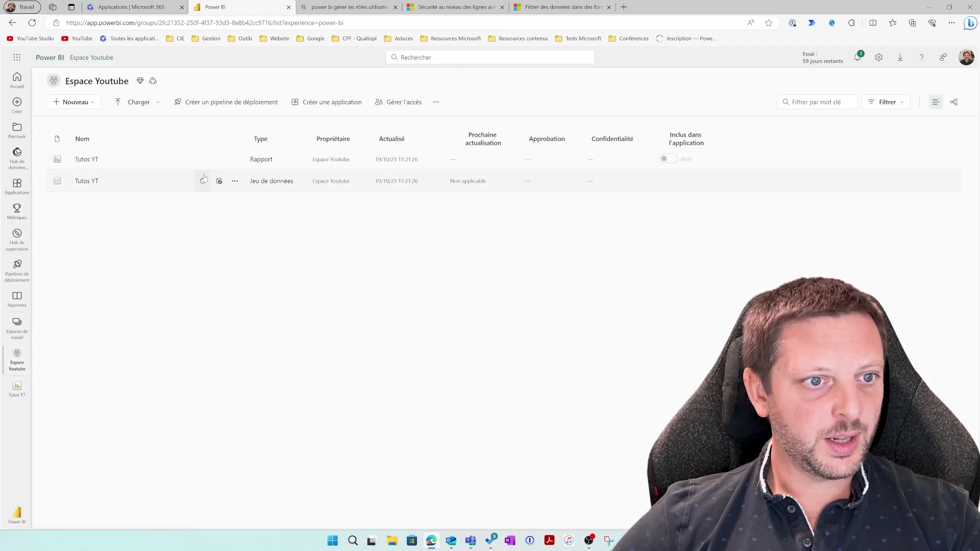
{"action": "left_click", "coordinate": [235, 182]}
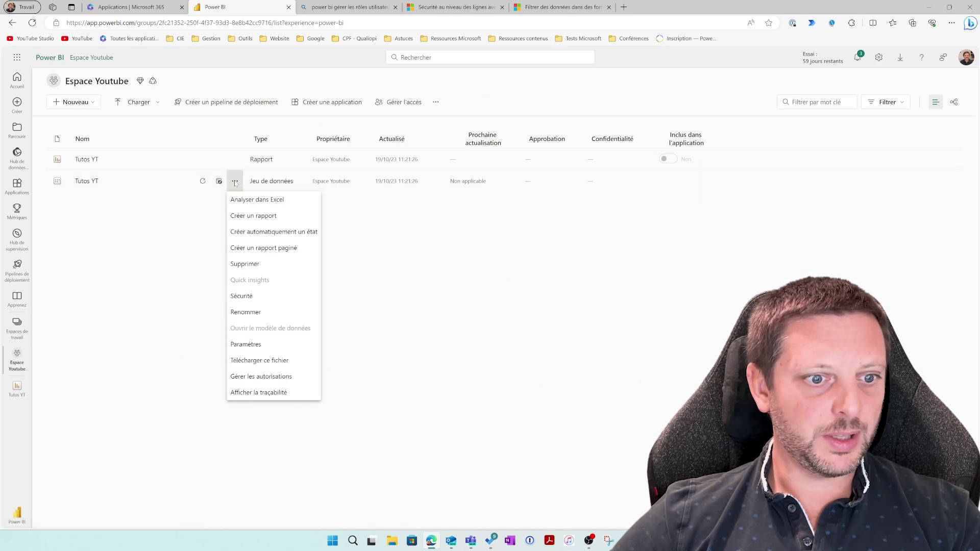
{"action": "left_click", "coordinate": [250, 298]}
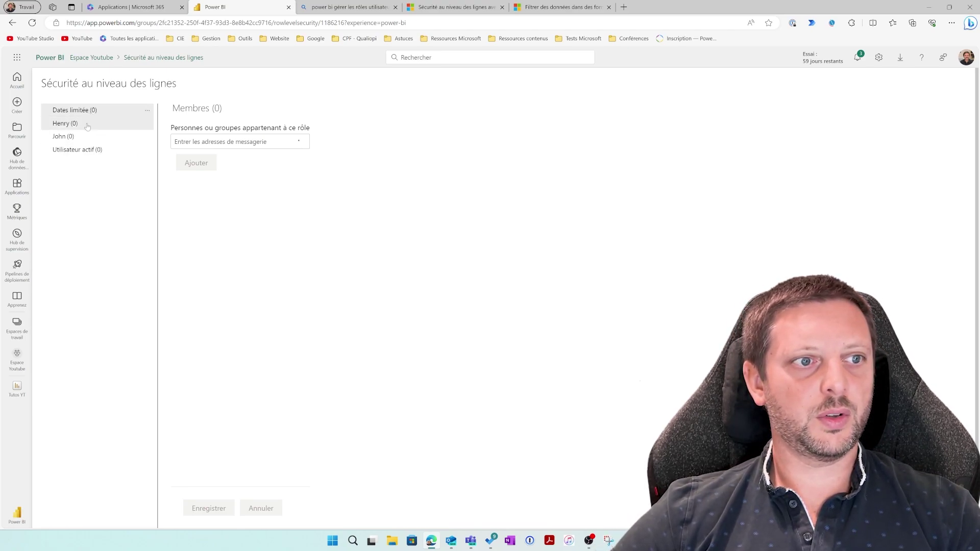
- Add Contact Cybermatik as a member of the Utilisateur actif role
{"action": "left_click", "coordinate": [93, 157]}
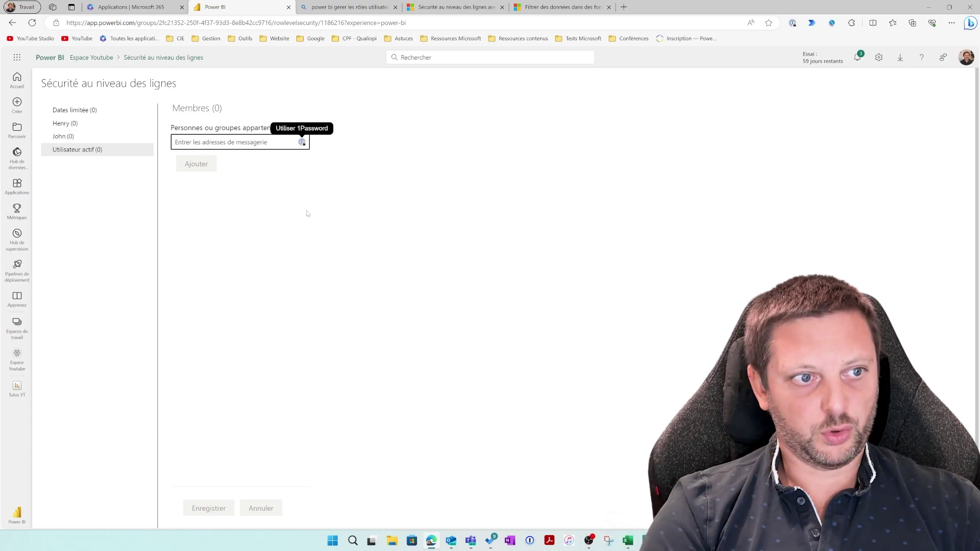
{"action": "type", "text": "Con"}
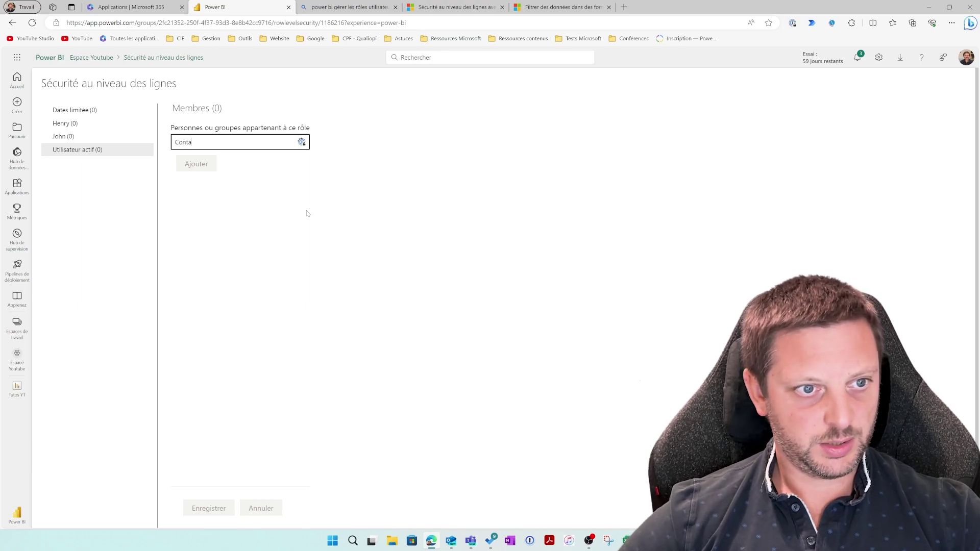
{"action": "type", "text": "ta"}
{"action": "left_click", "coordinate": [240, 162]}
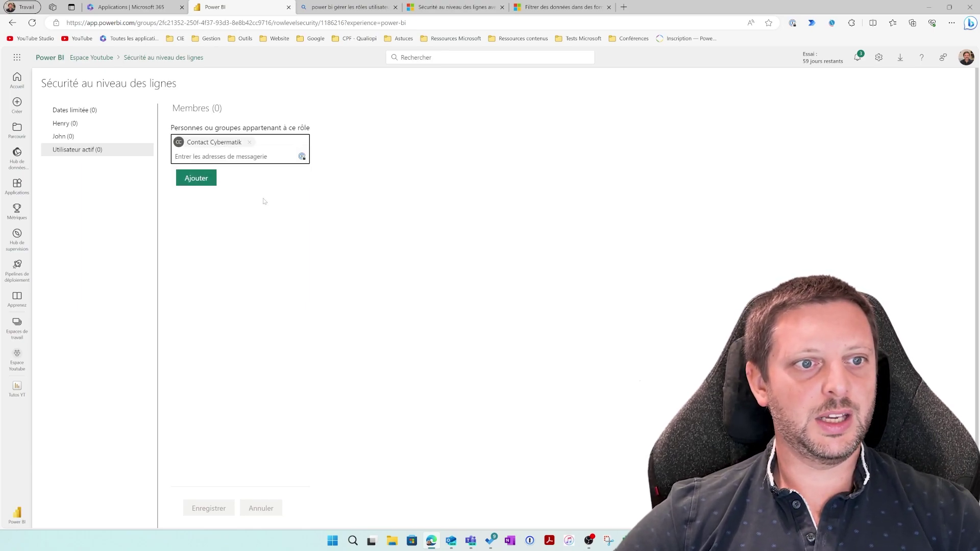
{"action": "left_click", "coordinate": [196, 179]}
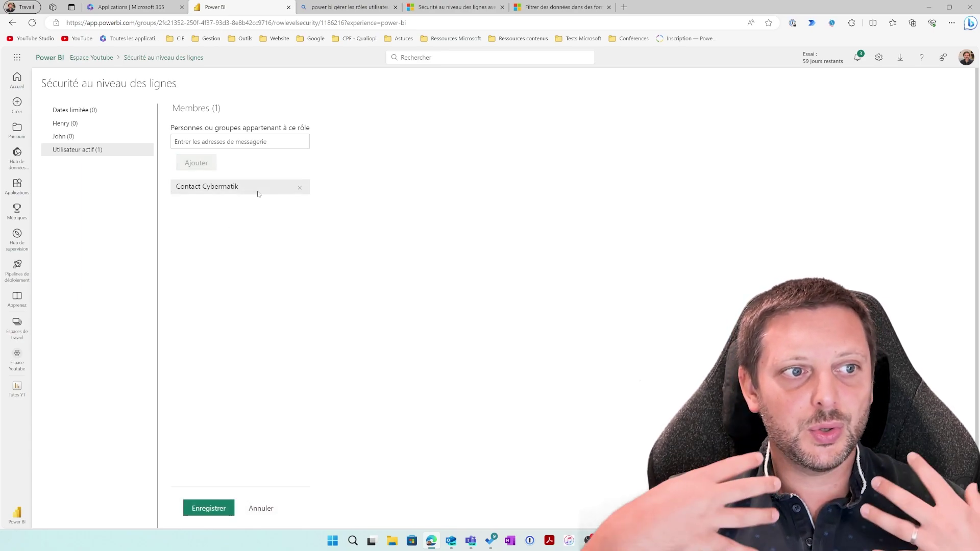
- Remove Contact Cybermatik from the Utilisateur actif role and save the role changes
{"action": "left_click", "coordinate": [79, 124]}
{"action": "left_click", "coordinate": [523, 306]}
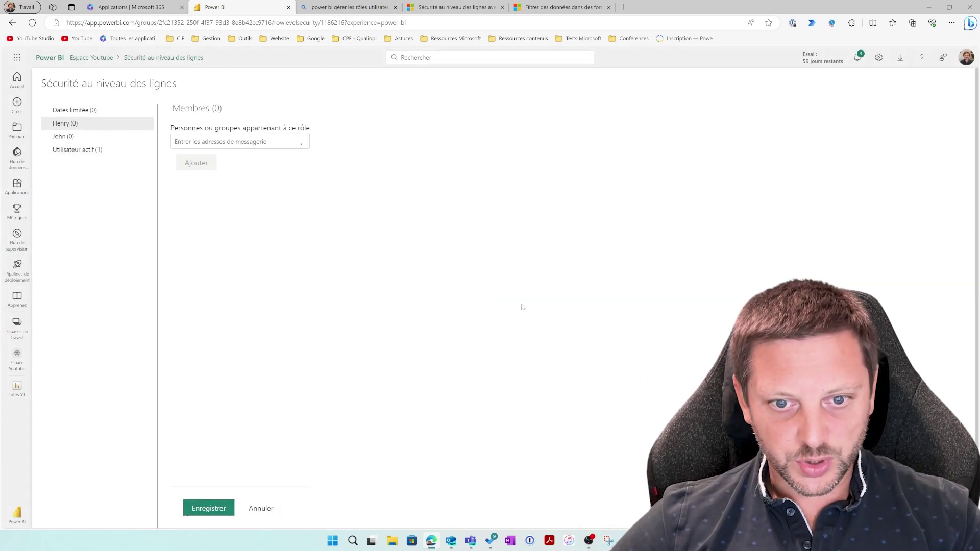
{"action": "left_click", "coordinate": [117, 149]}
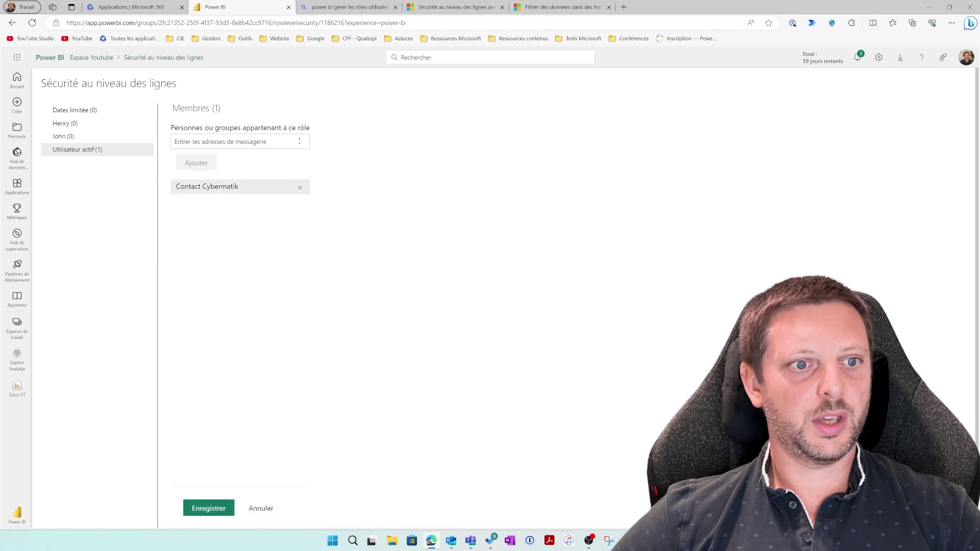
{"action": "left_click", "coordinate": [299, 188]}
{"action": "left_click", "coordinate": [209, 508]}
- Add Contact Cybermatik as a member of the John role and save the assignment
{"action": "left_click", "coordinate": [230, 142]}
{"action": "type", "text": "cont"}
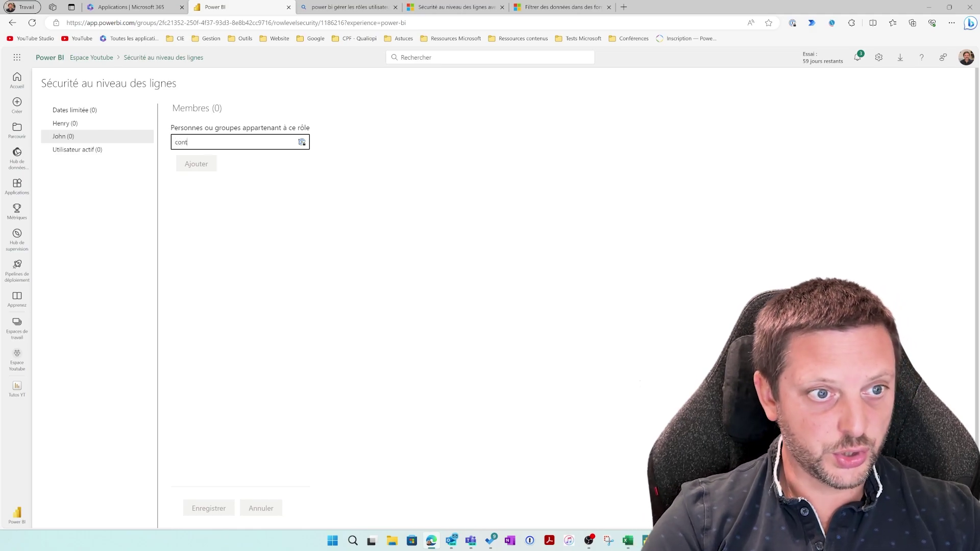
{"action": "type", "text": "act"}
{"action": "left_click", "coordinate": [219, 158]}
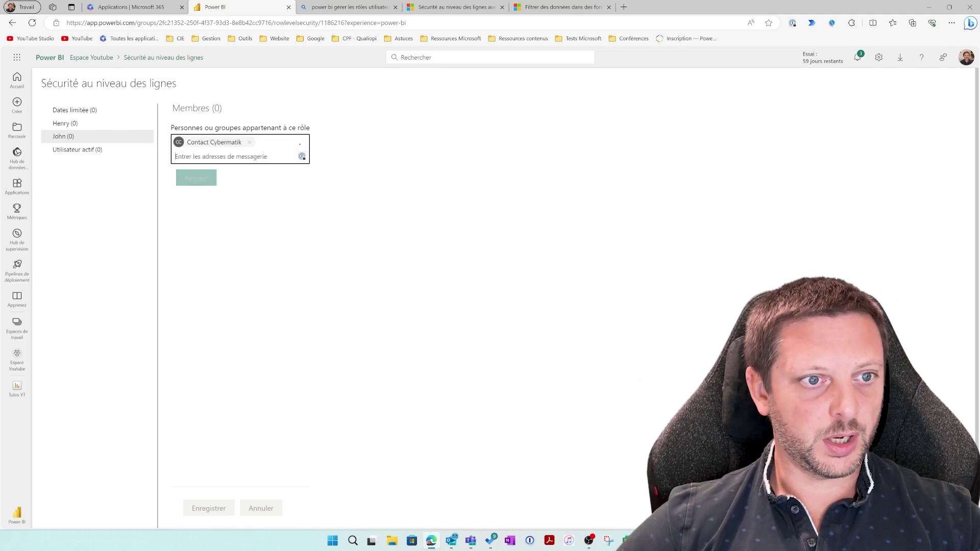
{"action": "left_click", "coordinate": [196, 175]}
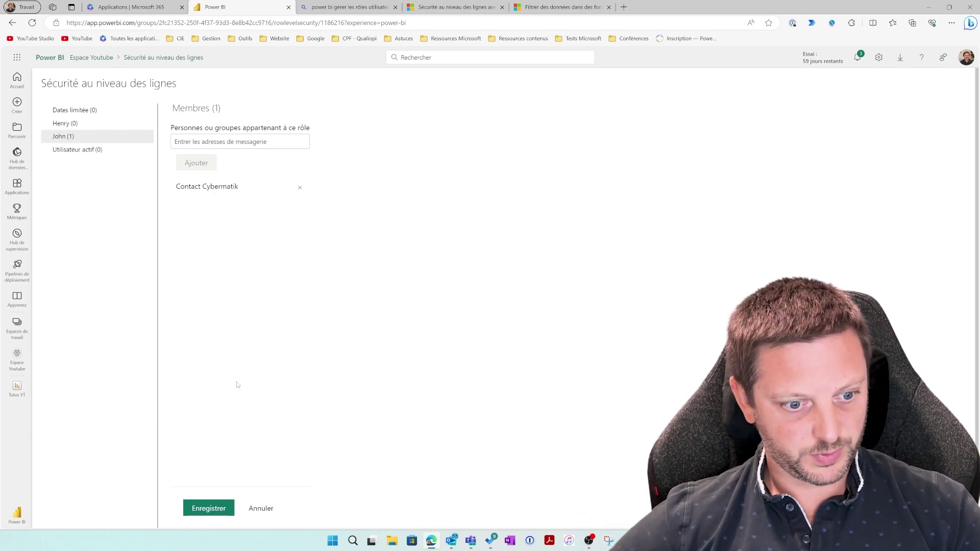
{"action": "left_click", "coordinate": [215, 507]}
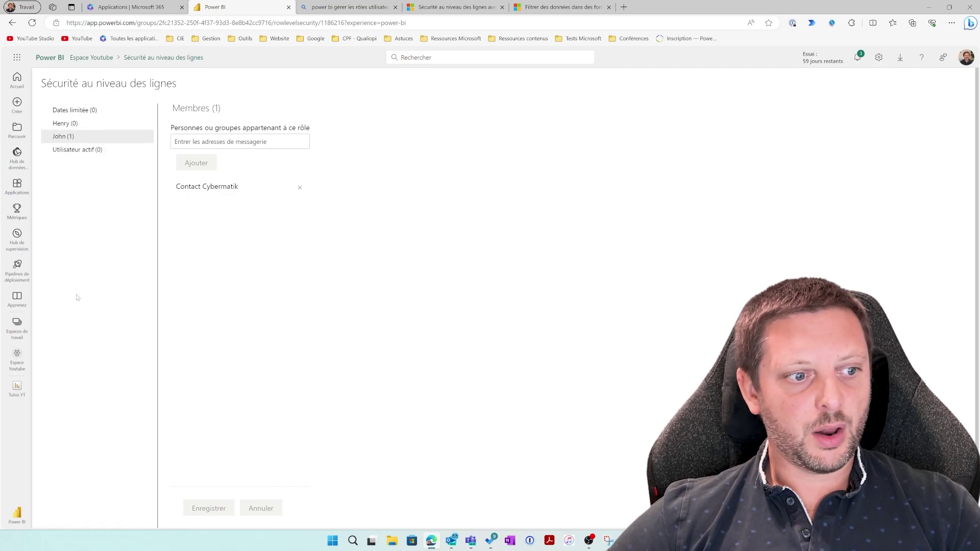
- Open the Tutos YT report from the Espace Youtube workspace and look at its Graphs page
{"action": "left_click", "coordinate": [27, 364]}
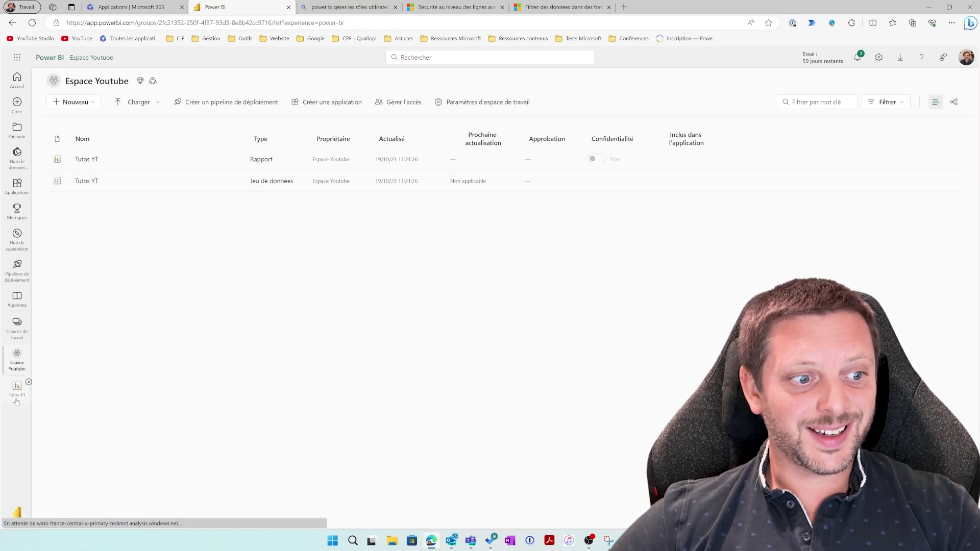
{"action": "left_click", "coordinate": [78, 158]}
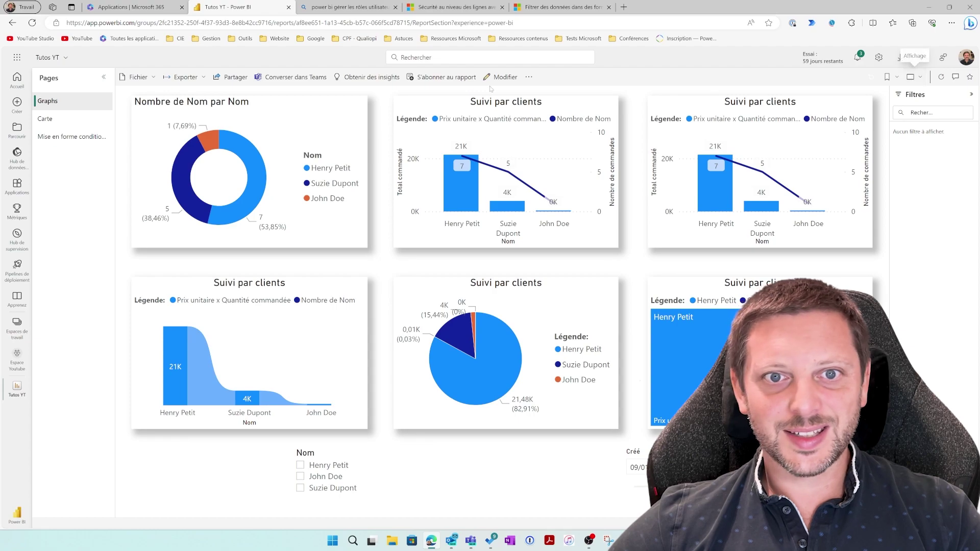
{"action": "left_click", "coordinate": [528, 78]}
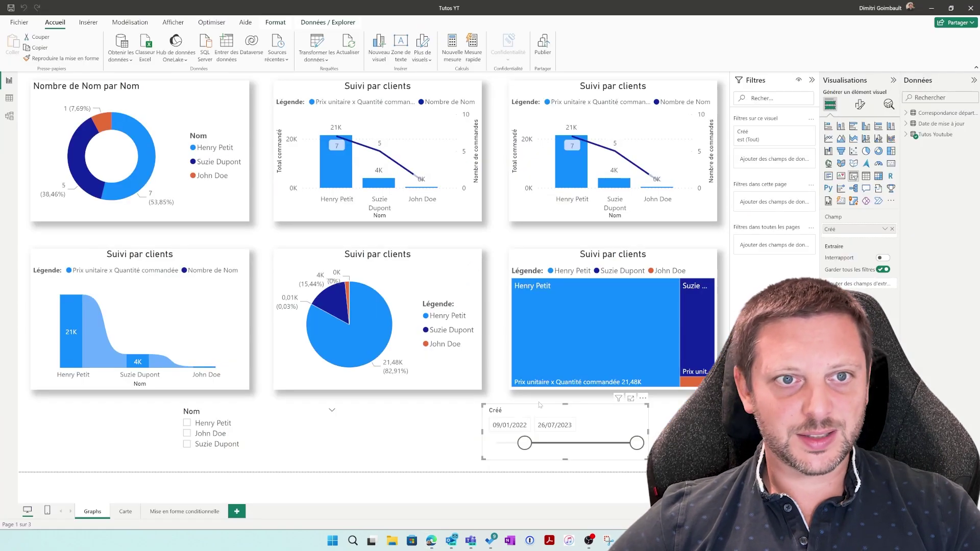
- Switch to Power BI Desktop and preview the Tutos YT report as the Henry role
{"action": "left_click", "coordinate": [129, 22]}
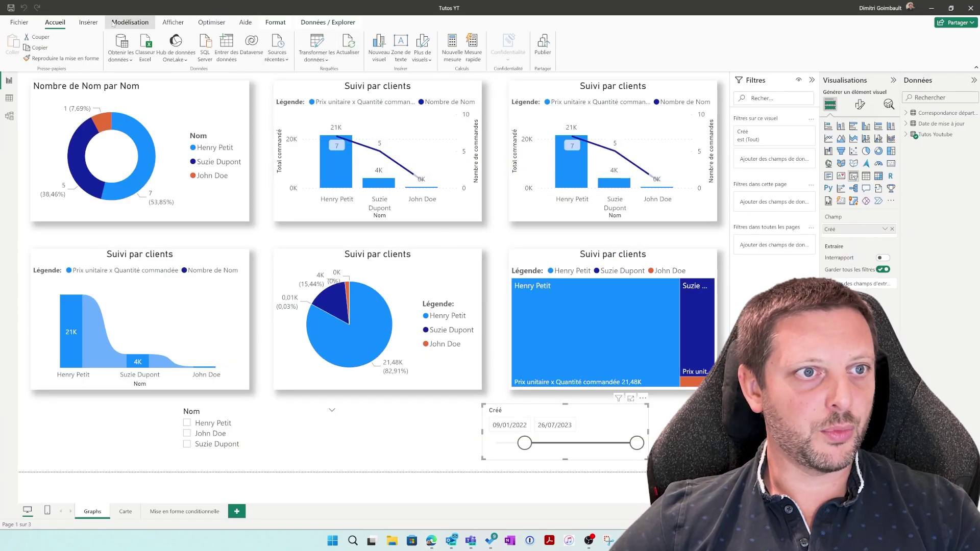
{"action": "left_click", "coordinate": [253, 47]}
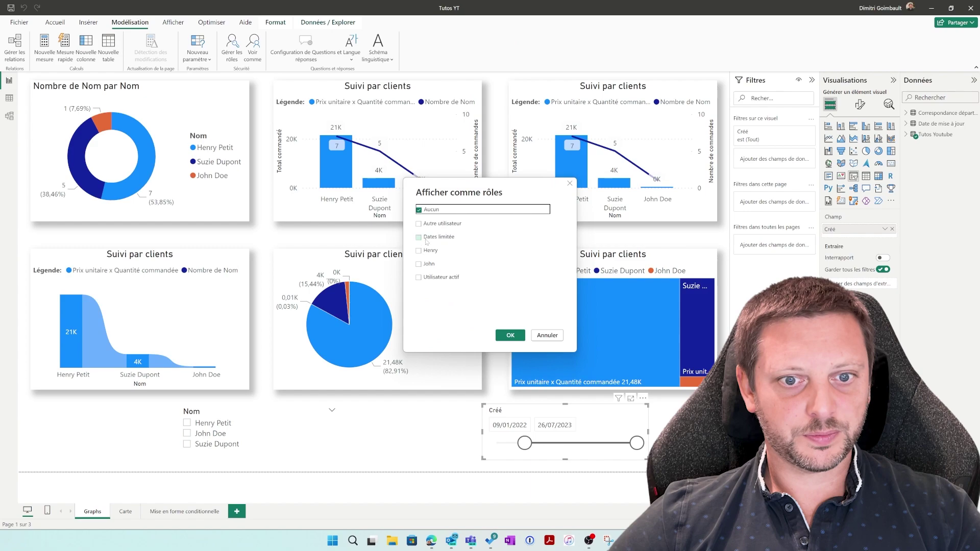
{"action": "left_click", "coordinate": [419, 250]}
{"action": "left_click", "coordinate": [510, 335]}
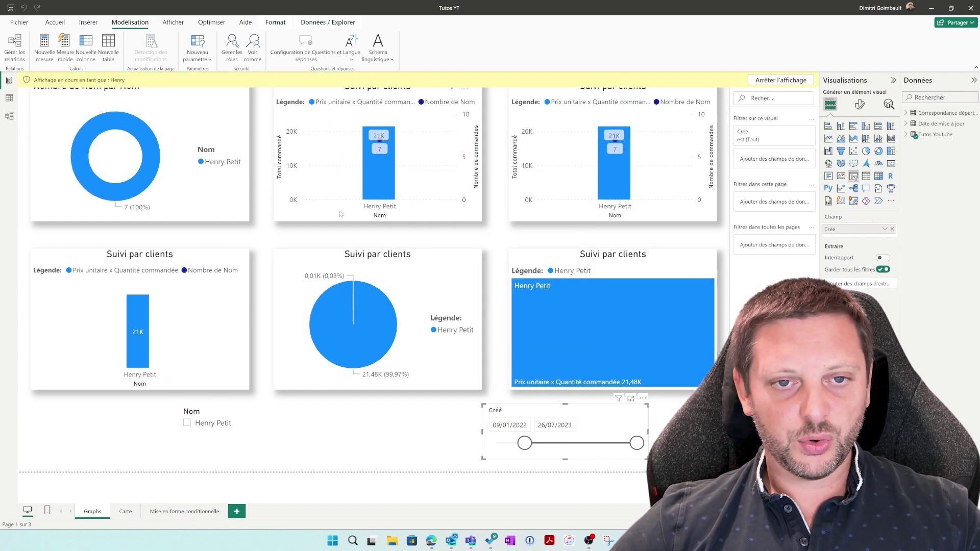
- Switch back to the Edge browser and open the row-level security settings of the Tutos YT dataset in Espace Youtube
{"action": "key", "text": "alt+Tab"}
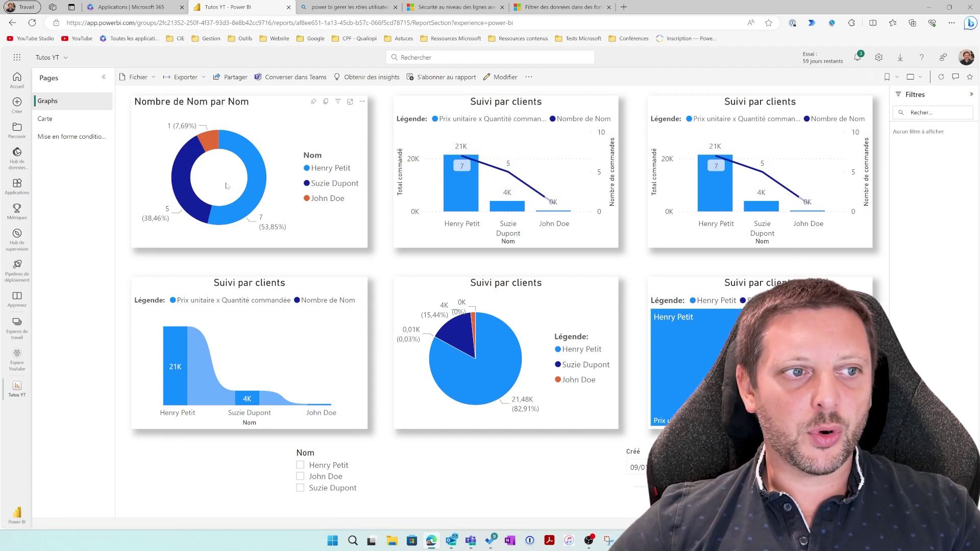
{"action": "left_click", "coordinate": [16, 360]}
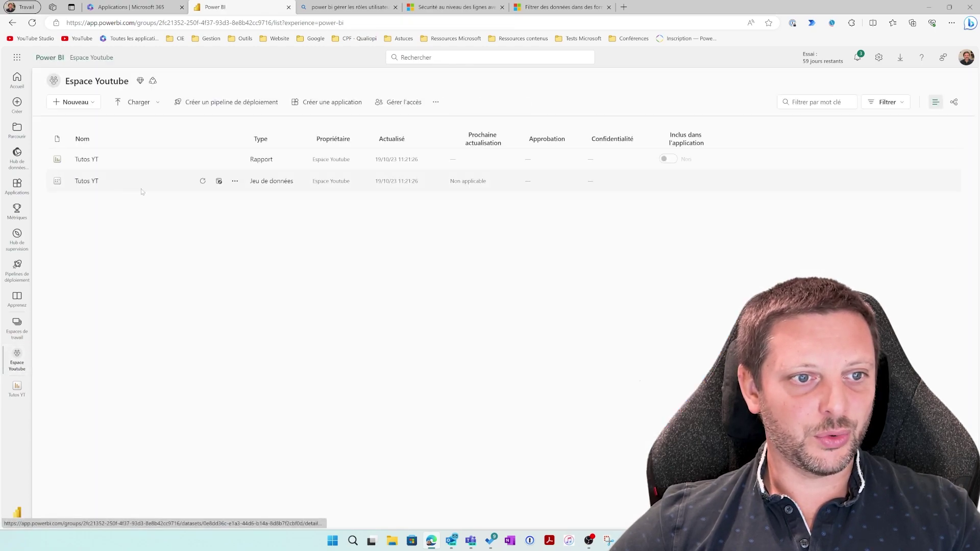
{"action": "left_click", "coordinate": [235, 181]}
{"action": "left_click", "coordinate": [258, 296]}
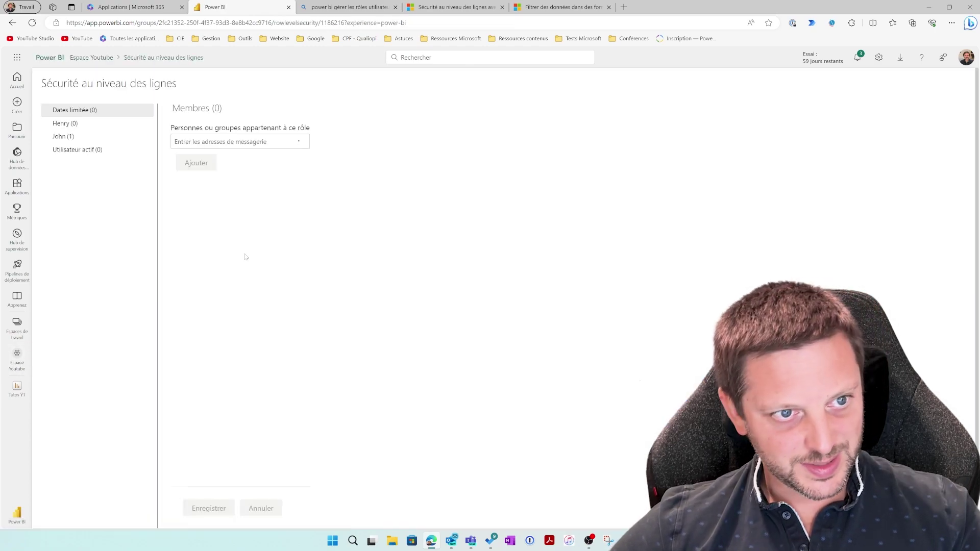
- Remove Contact Cybermatik from the John role and save the row-level security changes
{"action": "left_click", "coordinate": [75, 137]}
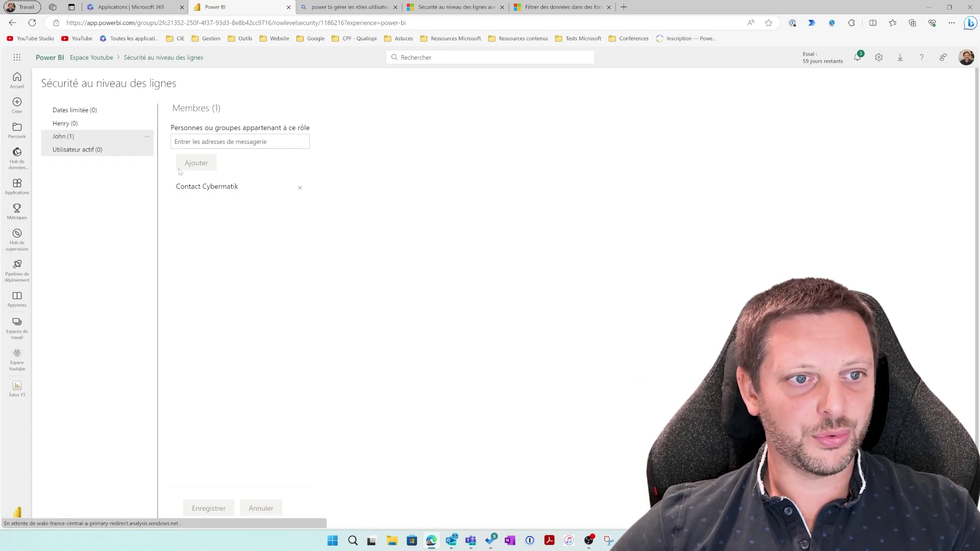
{"action": "left_click", "coordinate": [300, 187]}
{"action": "left_click", "coordinate": [66, 154]}
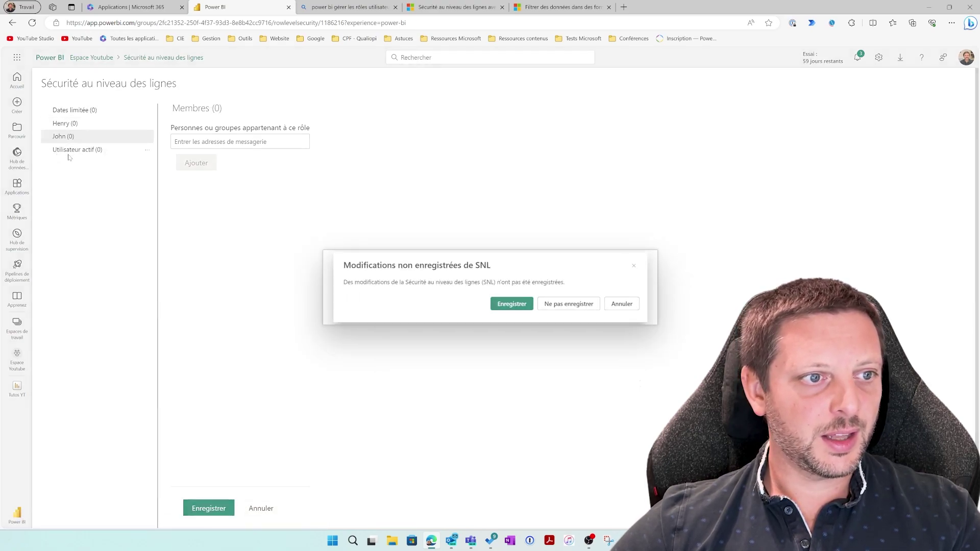
{"action": "left_click", "coordinate": [499, 301]}
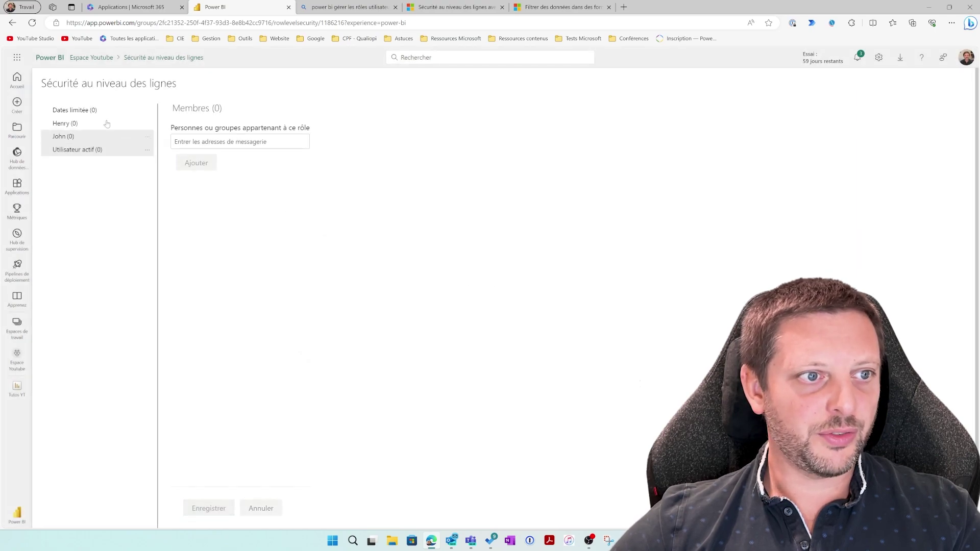